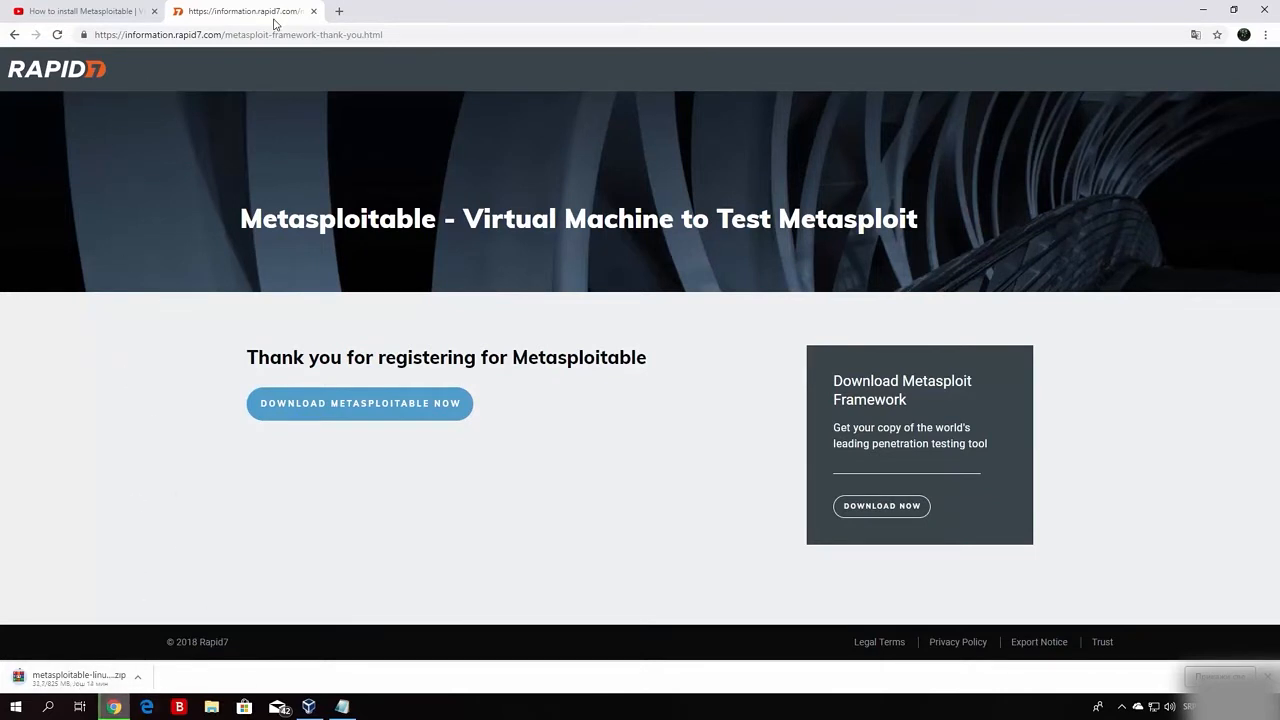
Open a new browser tab beside the Metasploitable thank-you page.
left_click(342, 13)
Search Google for 'metasploitable', view the Rapid7 result, then return to the results list.
type("rm")
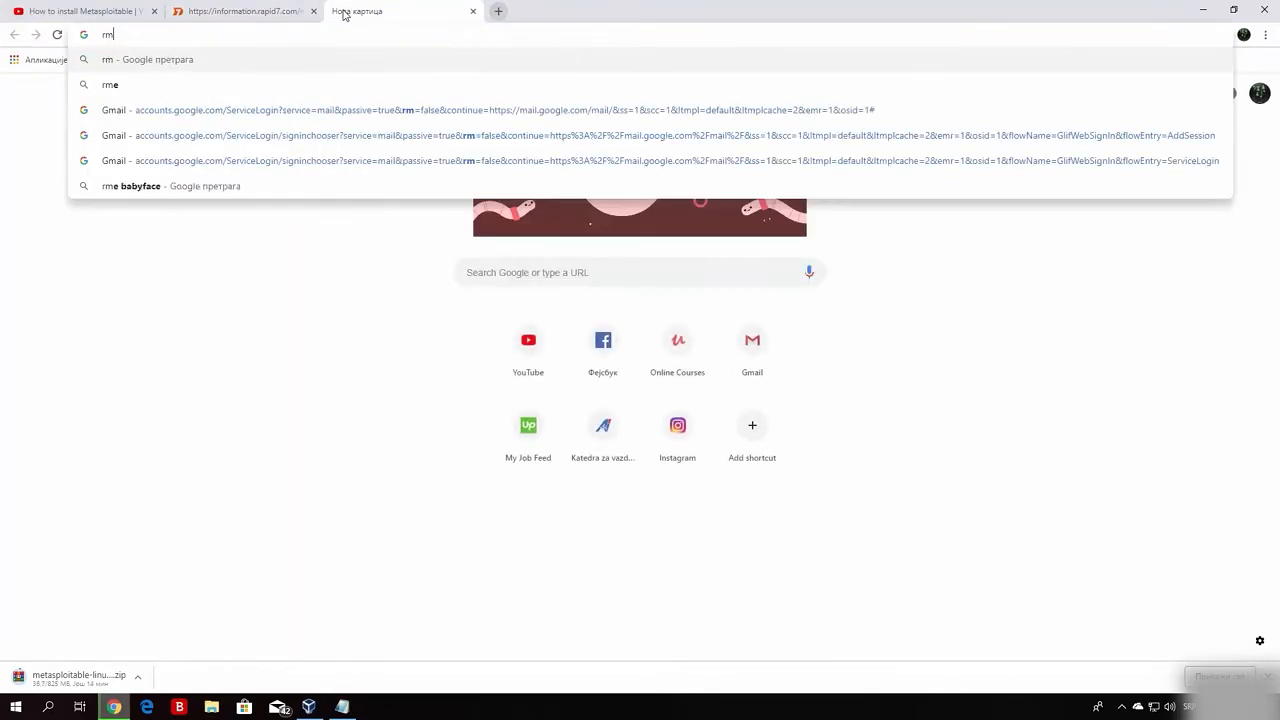
key("BackSpace")
key("BackSpace")
type("metas")
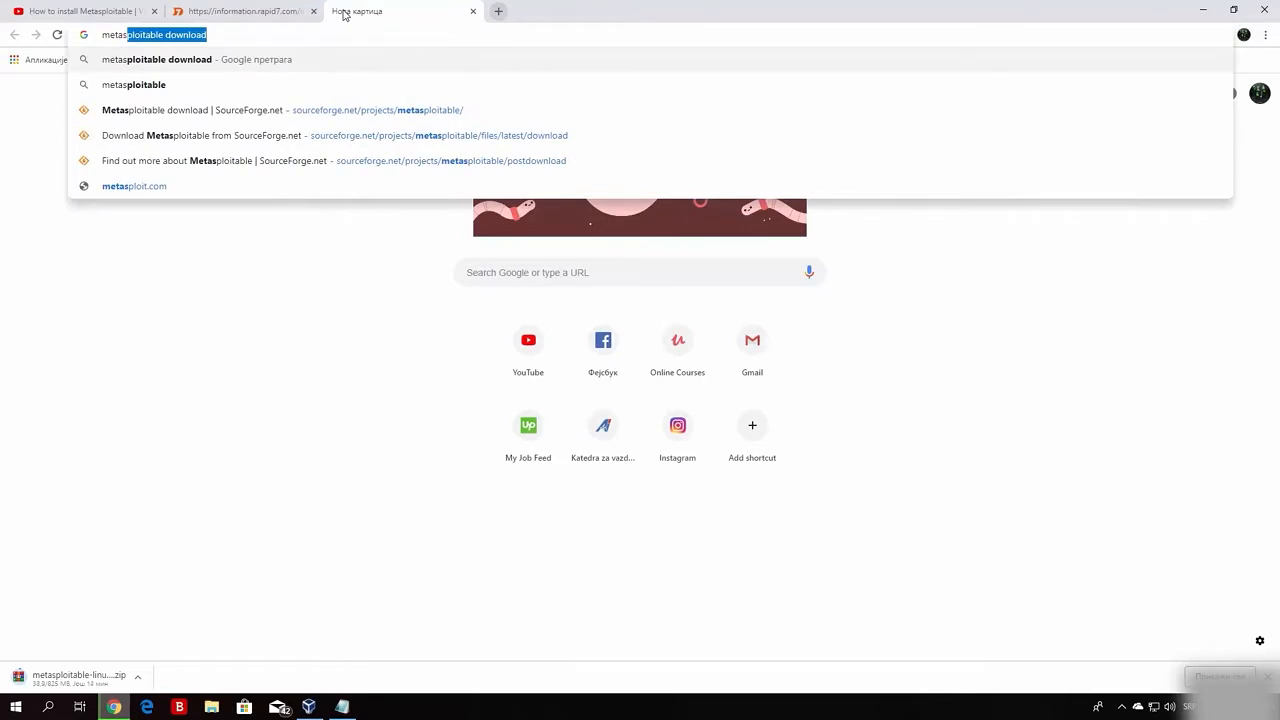
type("ploitable")
key("Return")
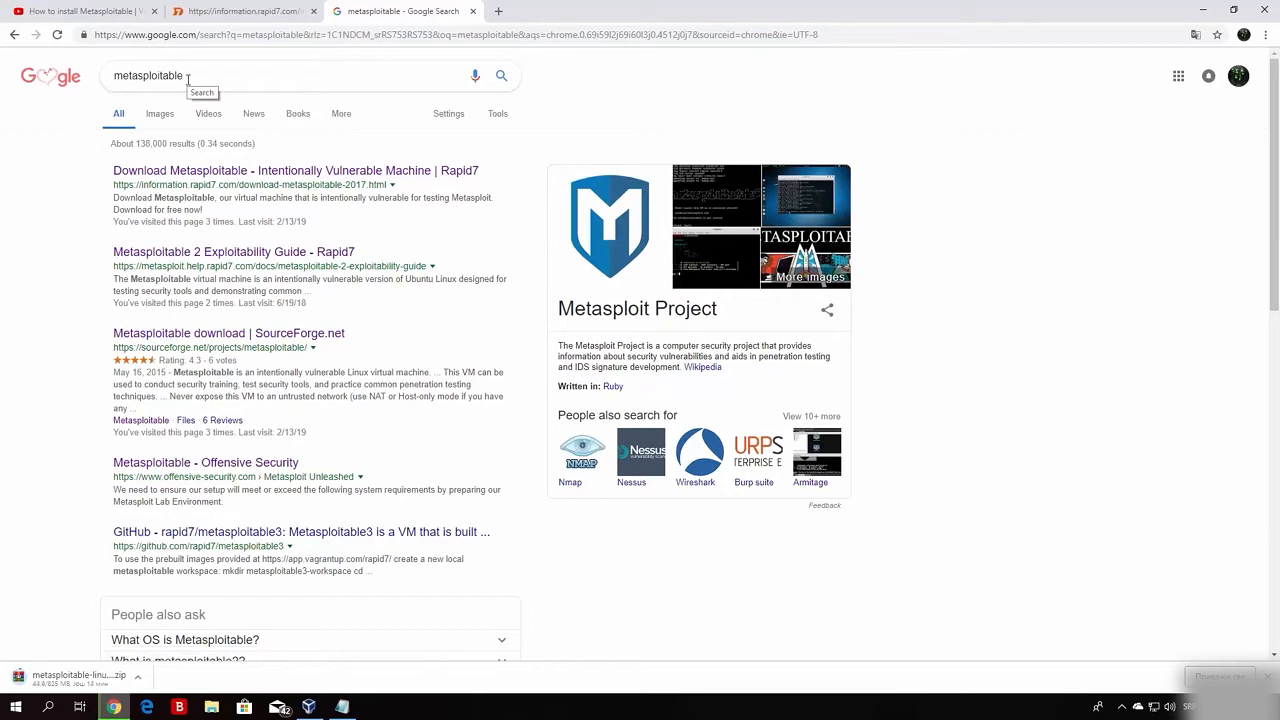
left_click(279, 176)
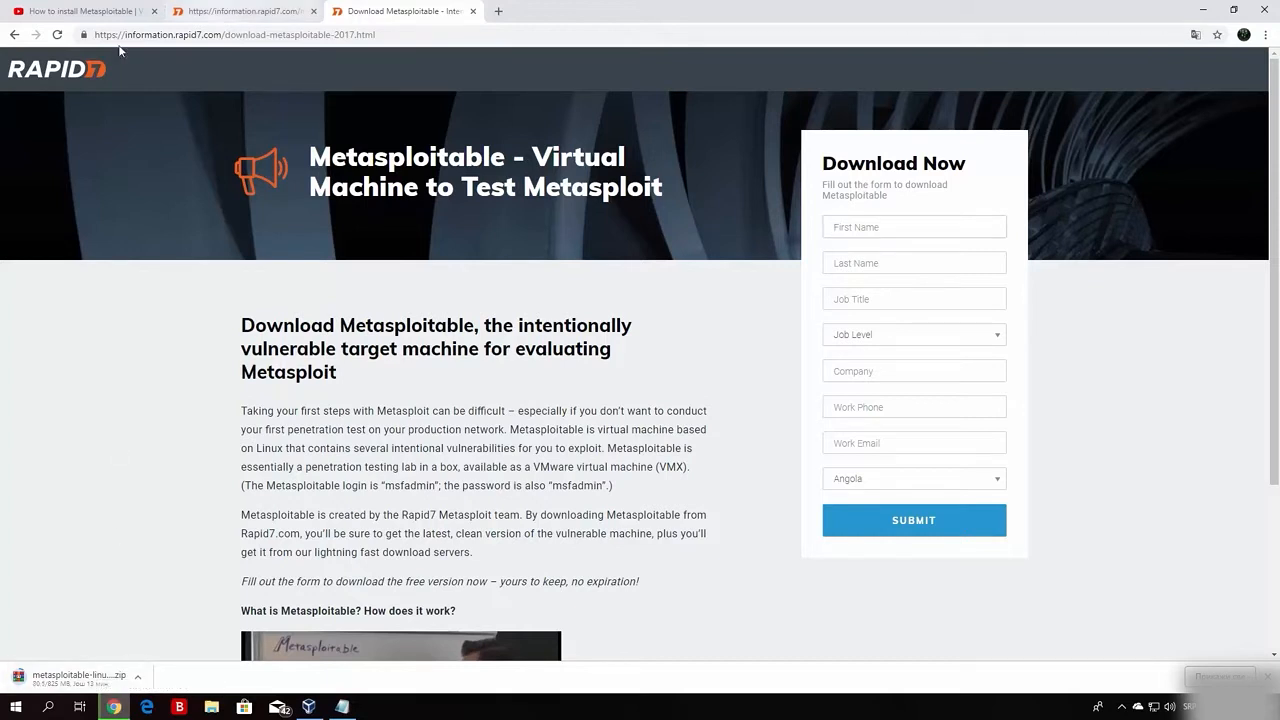
left_click(14, 34)
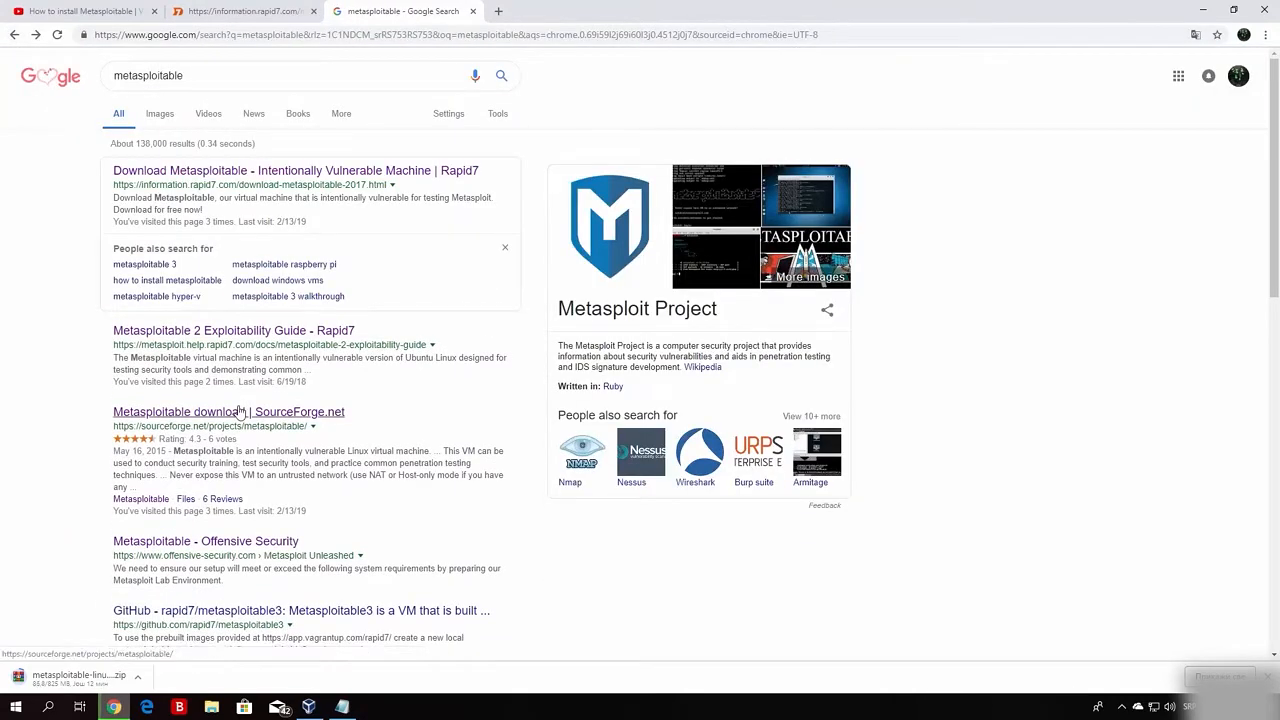
Download metasploitable-linux-2.0.0.zip from SourceForge and cancel the earlier duplicate download.
left_click(182, 410)
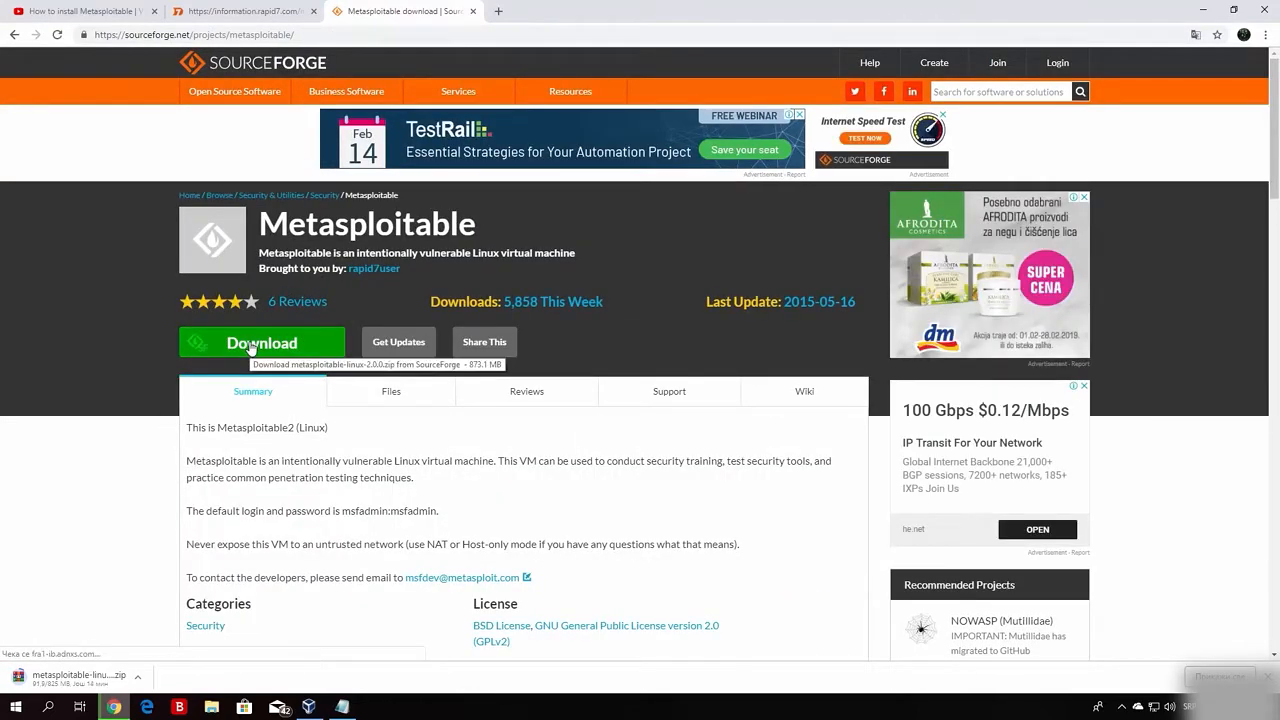
left_click(250, 345)
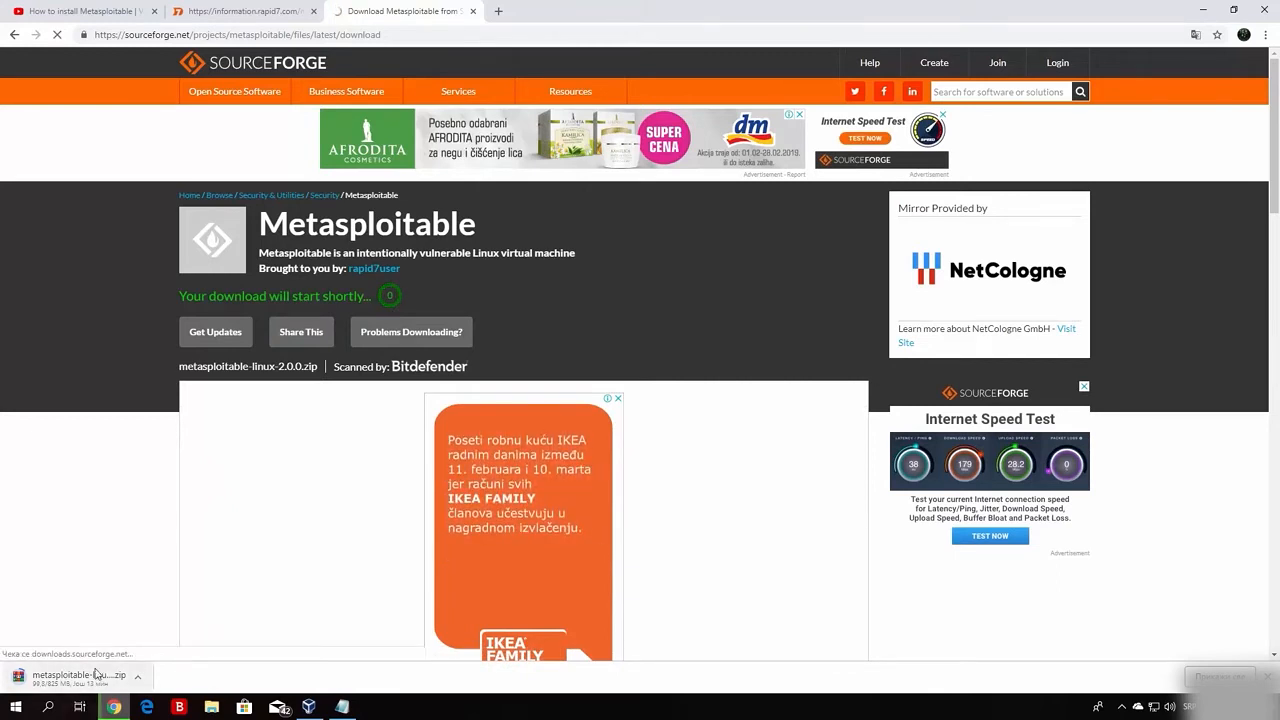
left_click(141, 680)
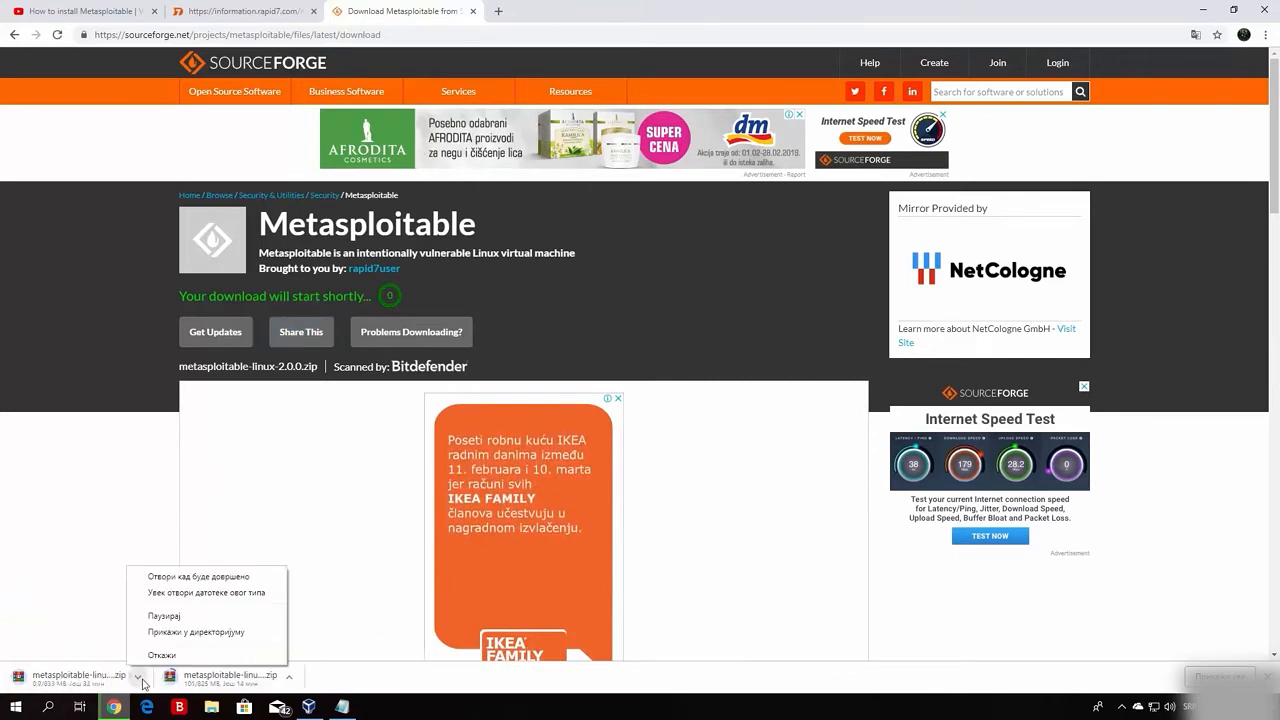
left_click(155, 654)
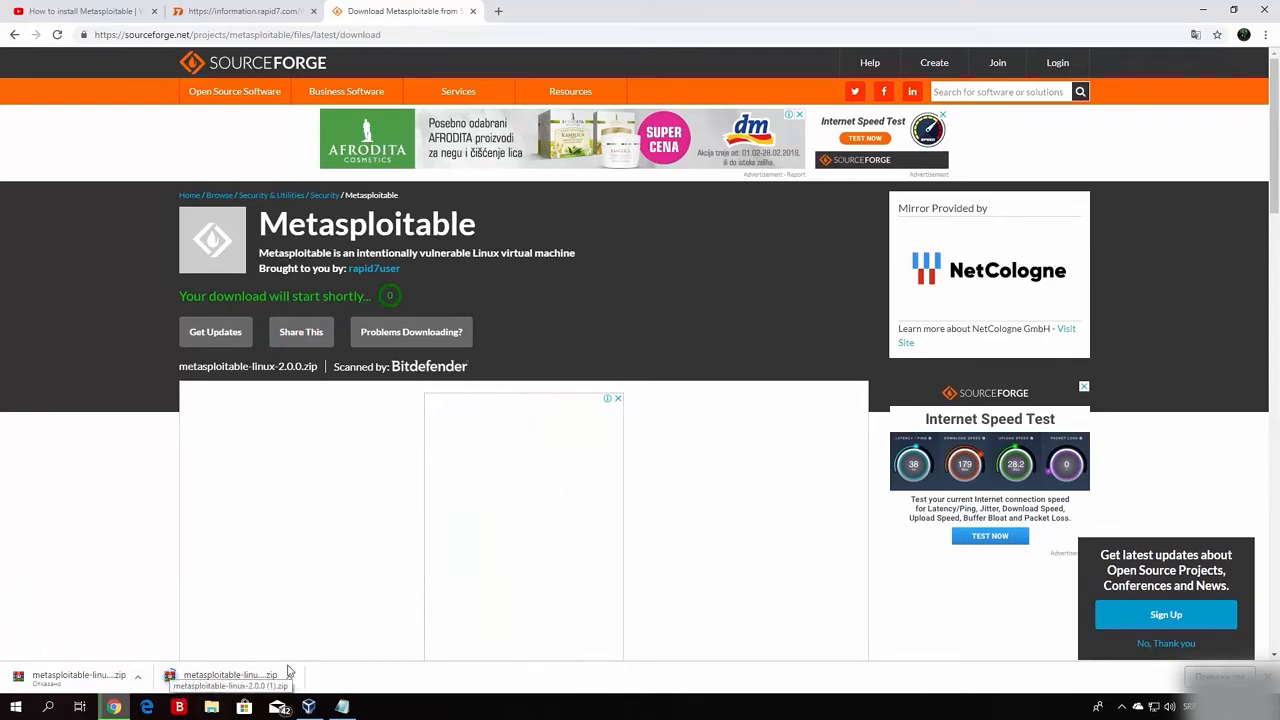
key("alt+Left")
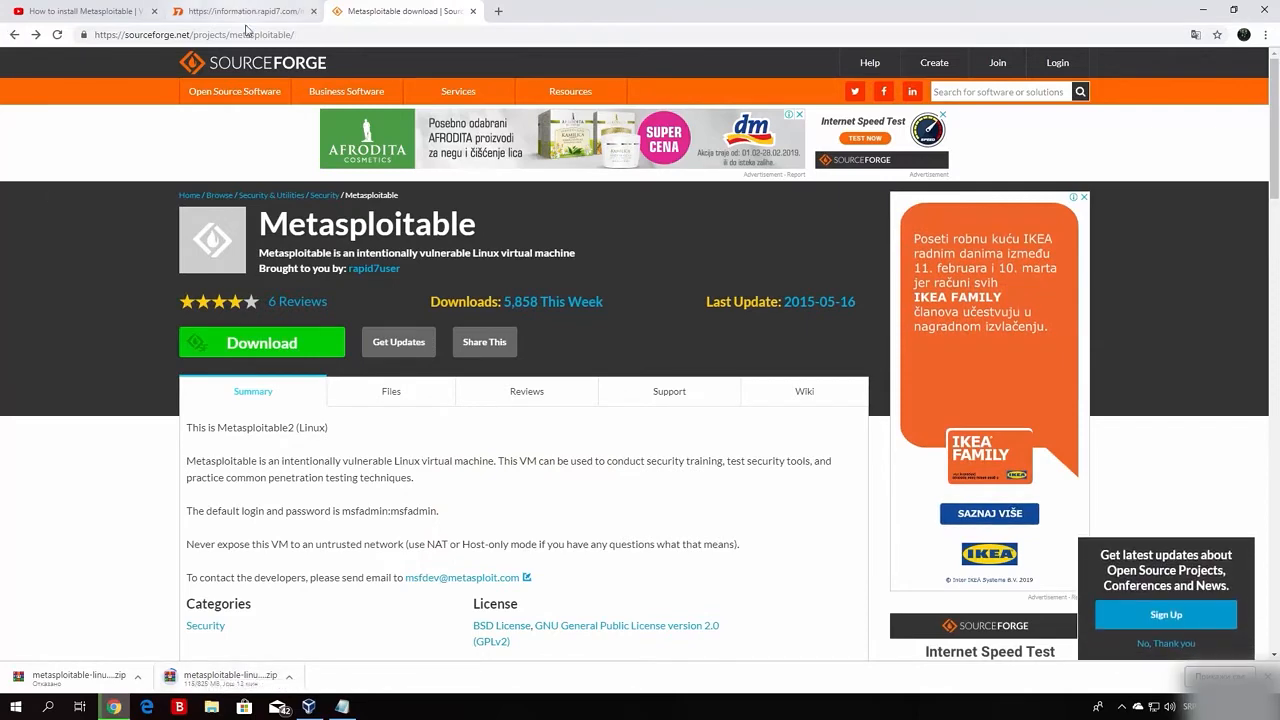
left_click(312, 704)
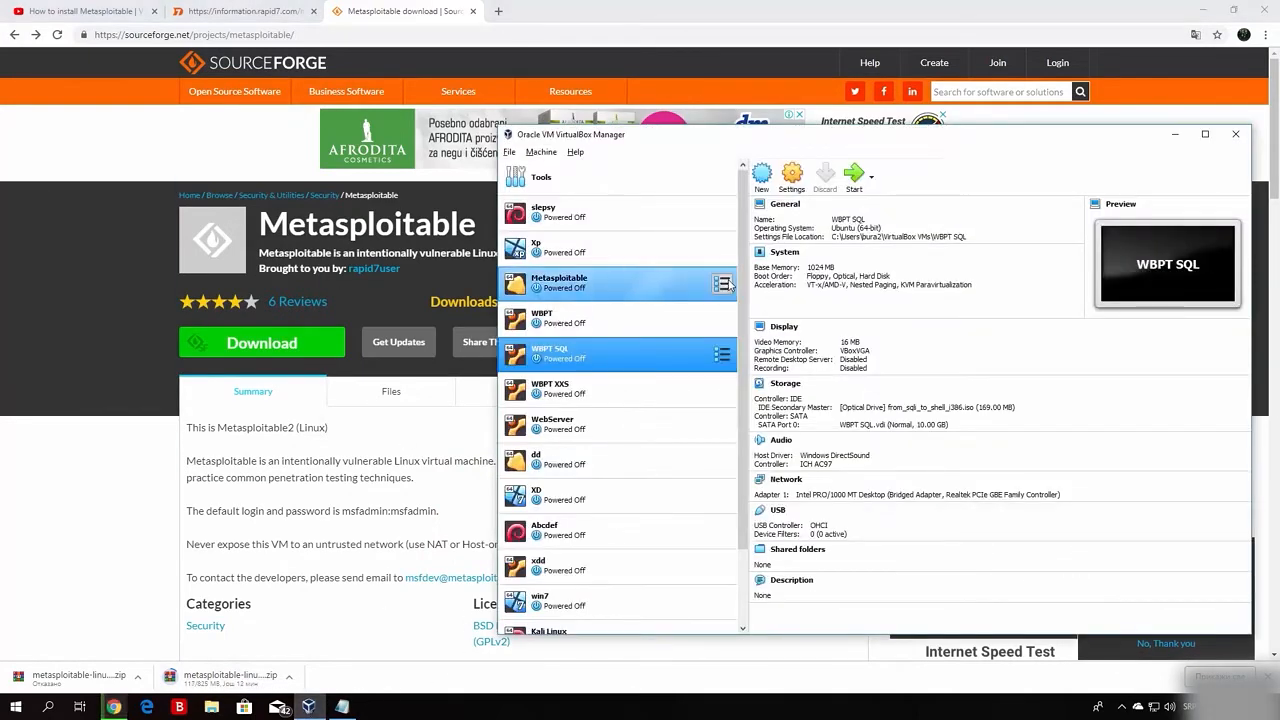
scroll(743, 508, "down", 2)
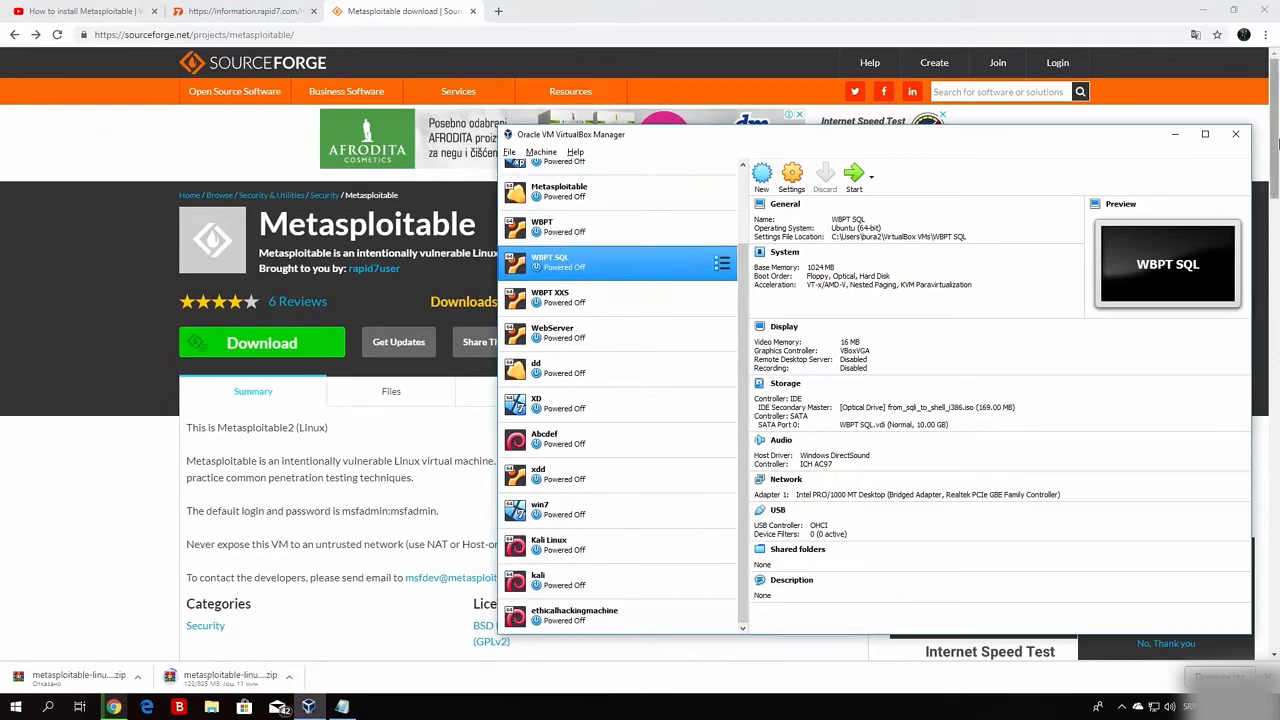
left_click(1175, 133)
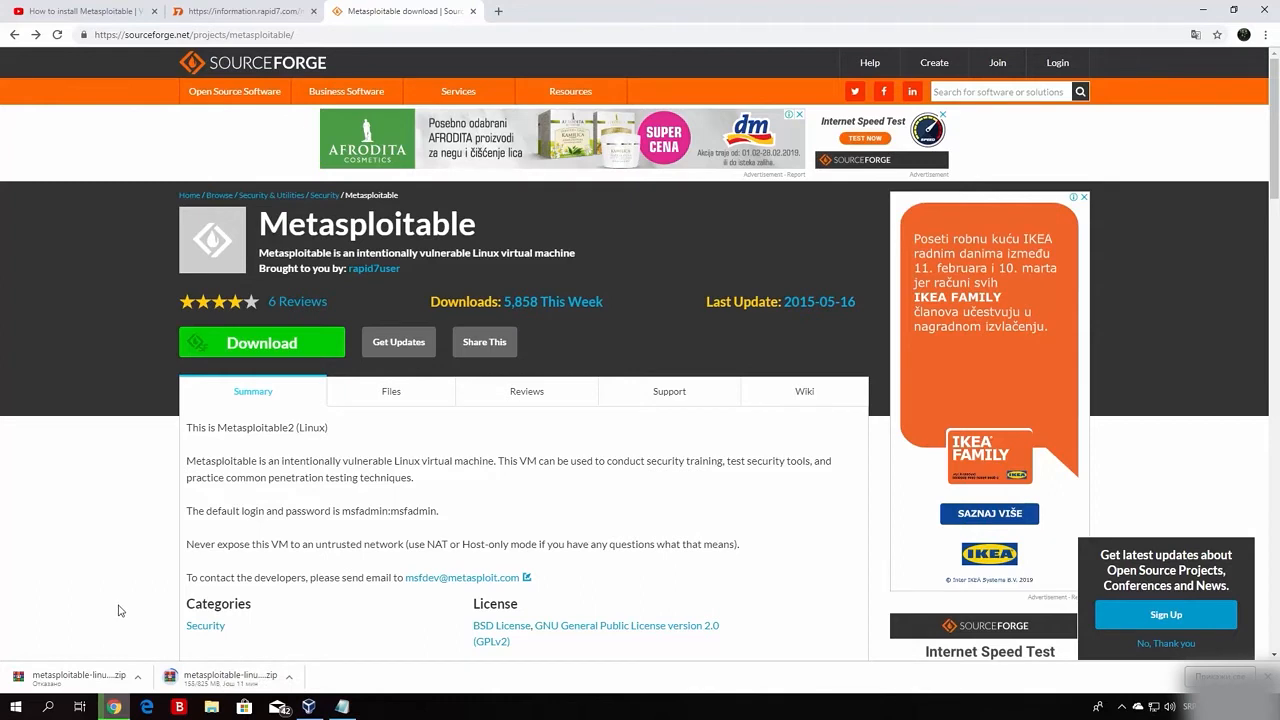
Wait for the 825 MB Metasploitable zip to finish downloading, then close Chrome.
left_click(1203, 9)
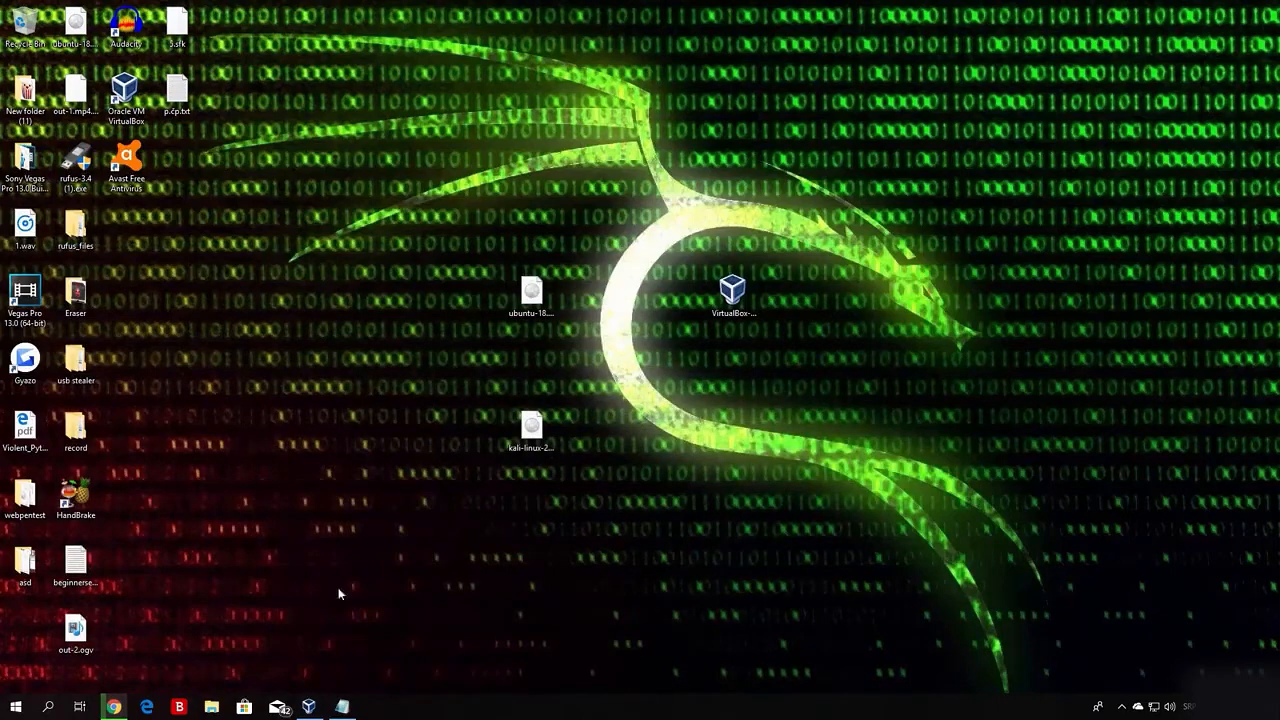
left_click(114, 707)
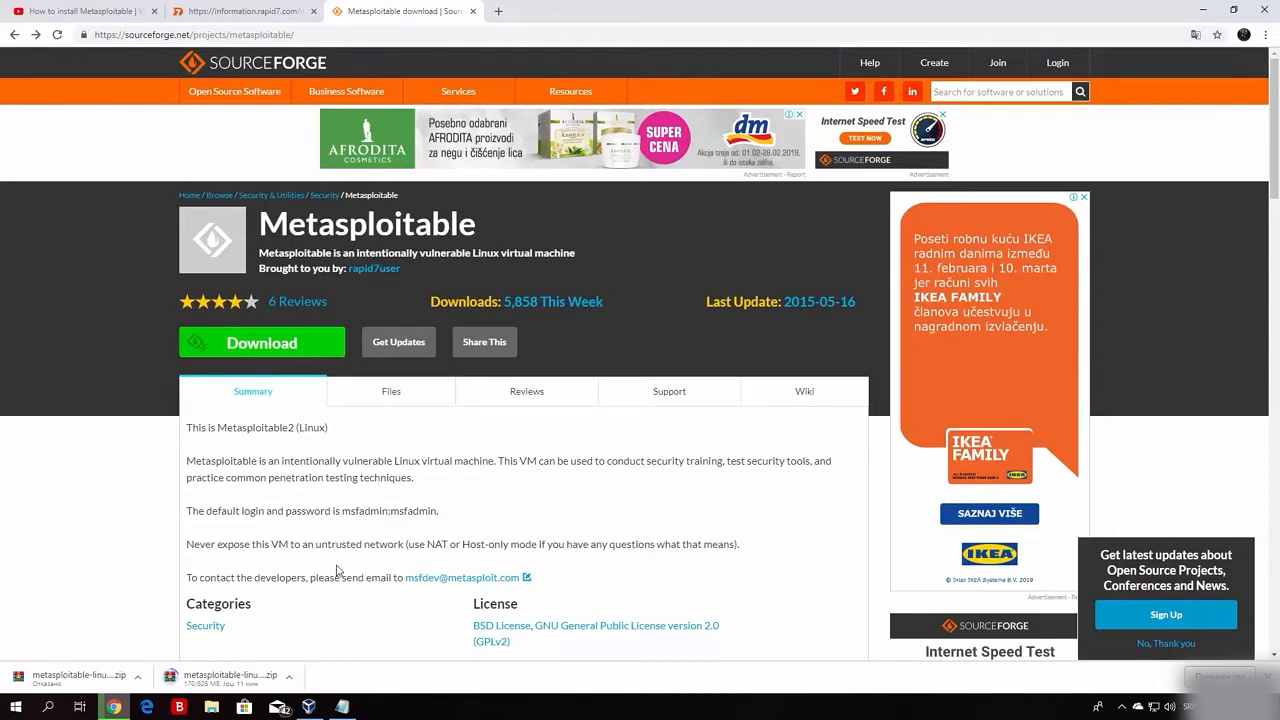
left_click(1203, 10)
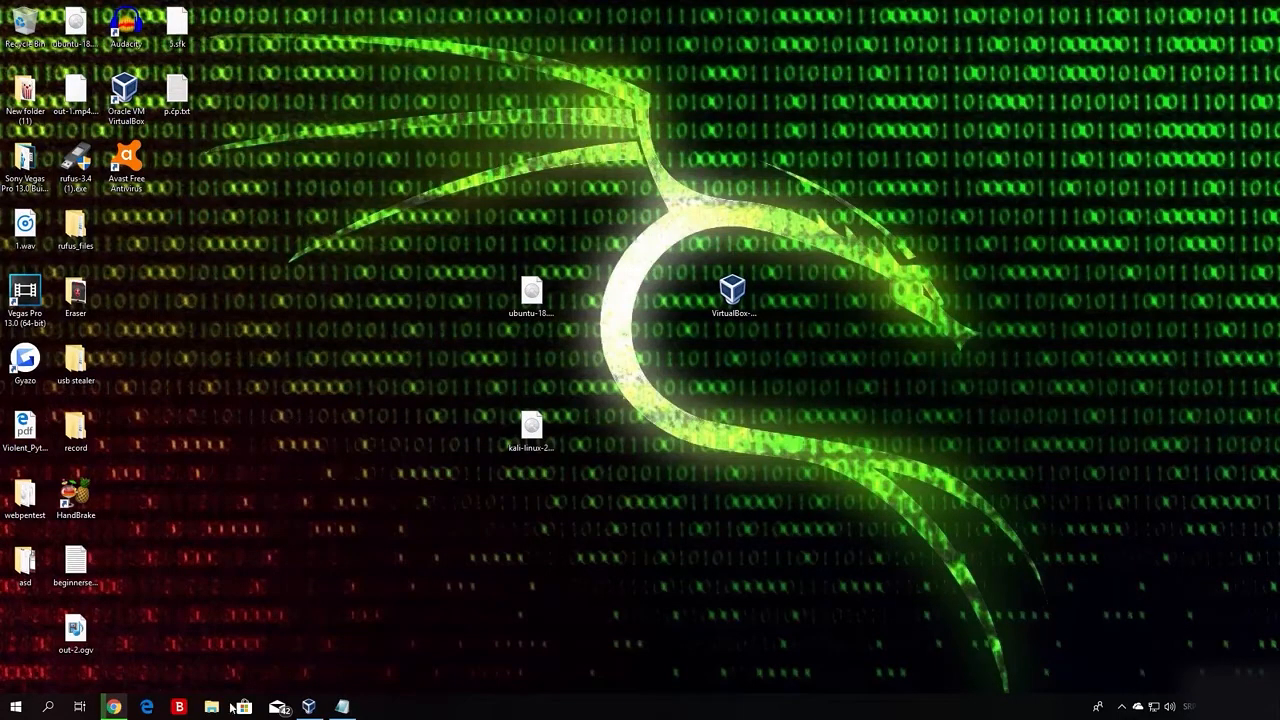
left_click(113, 707)
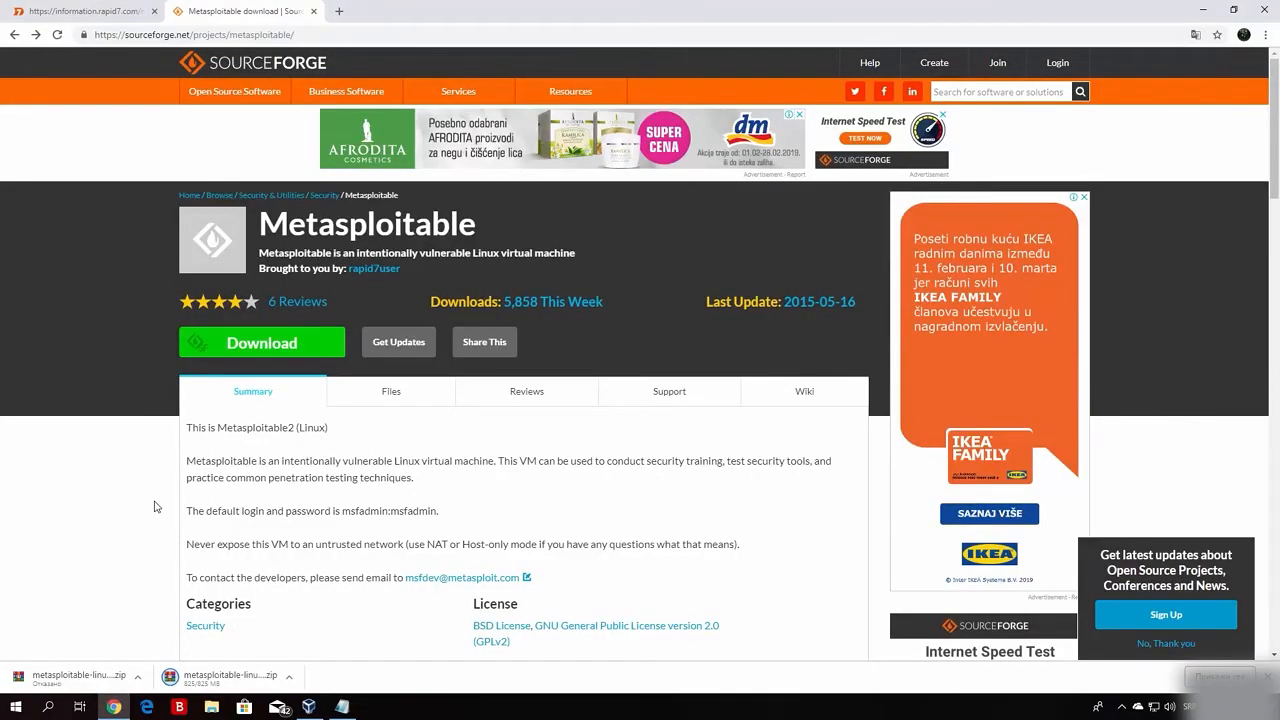
left_click(290, 683)
left_click(343, 635)
left_click(1249, 8)
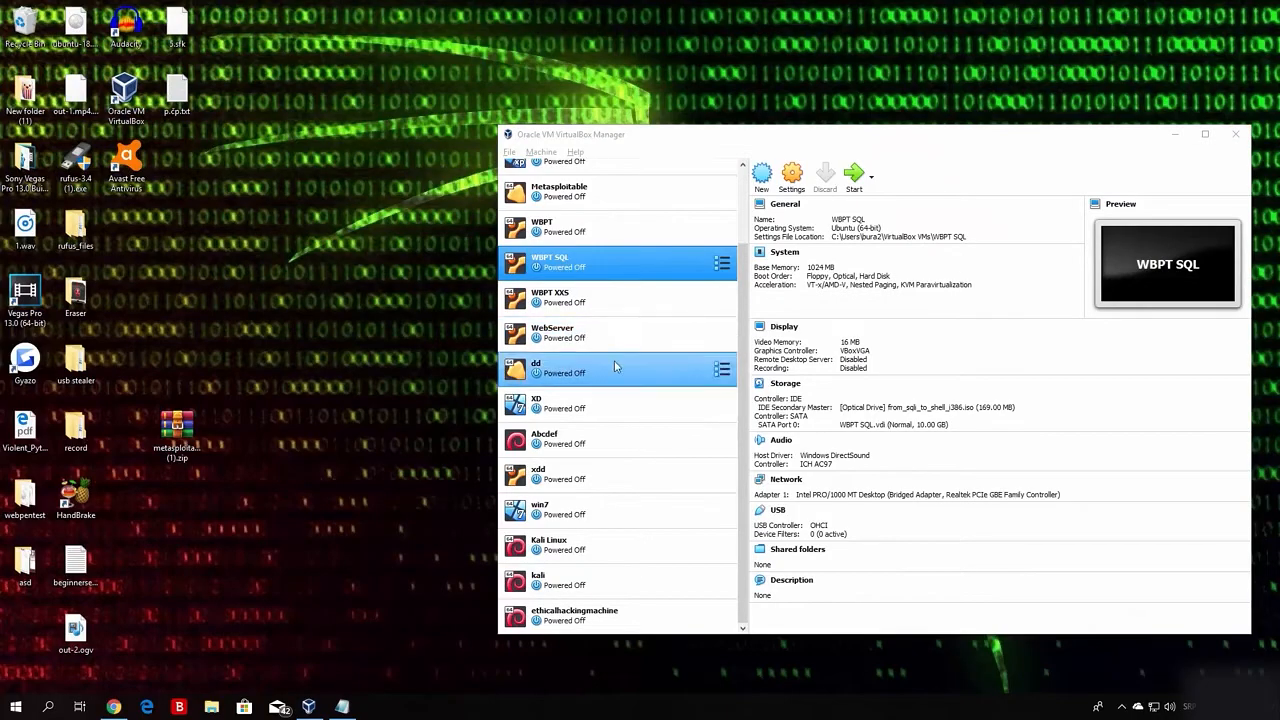
Extract the metasploitable zip onto the desktop.
left_click_drag(163, 428, 320, 320)
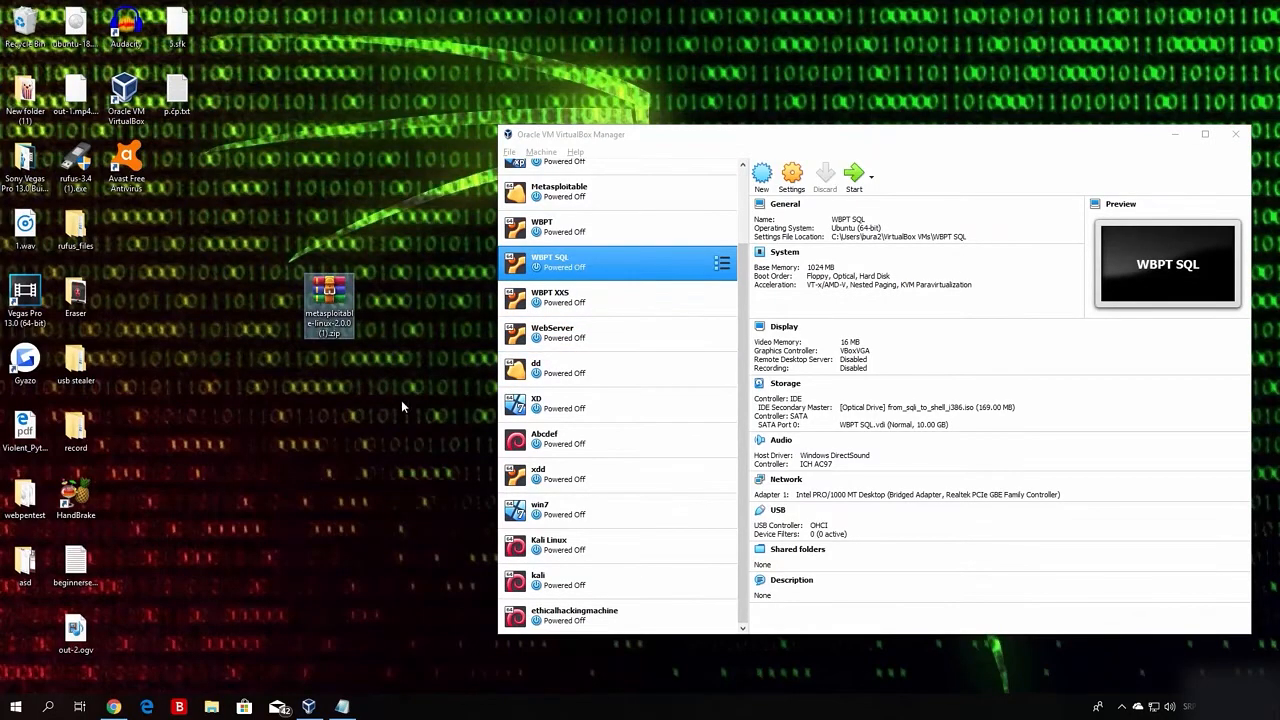
left_click_drag(392, 364, 268, 246)
left_click(268, 239)
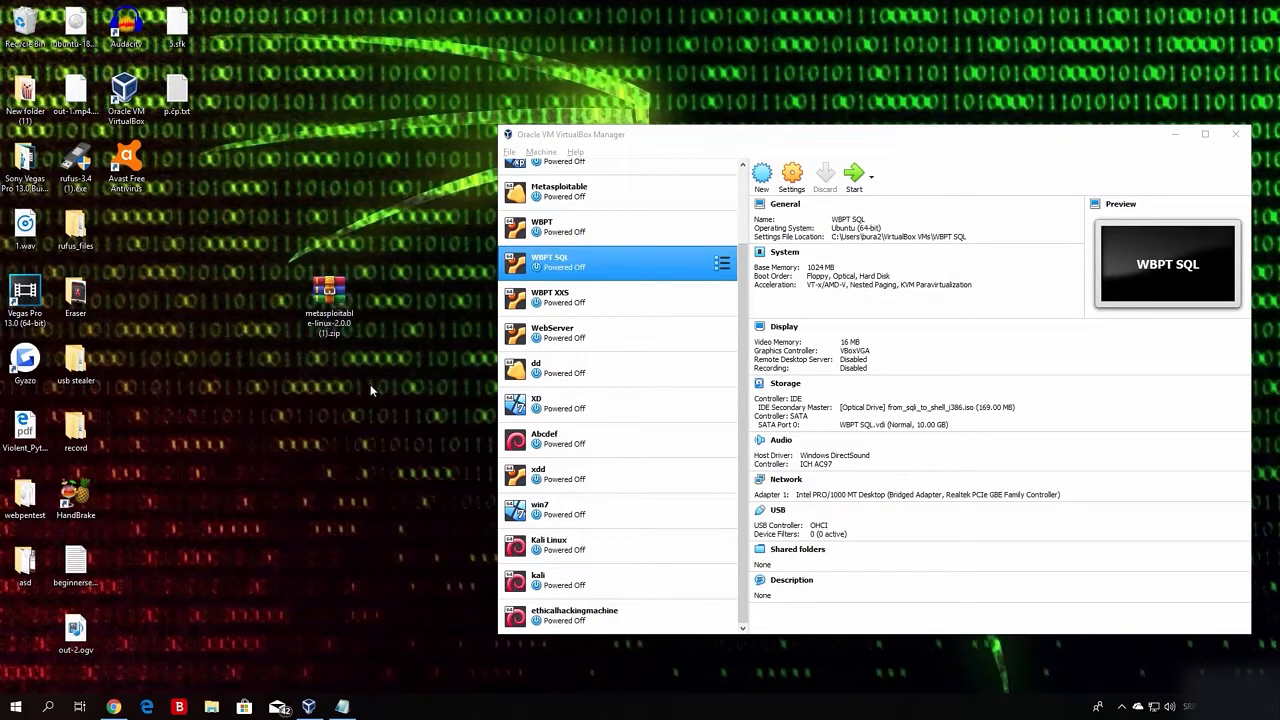
right_click(345, 284)
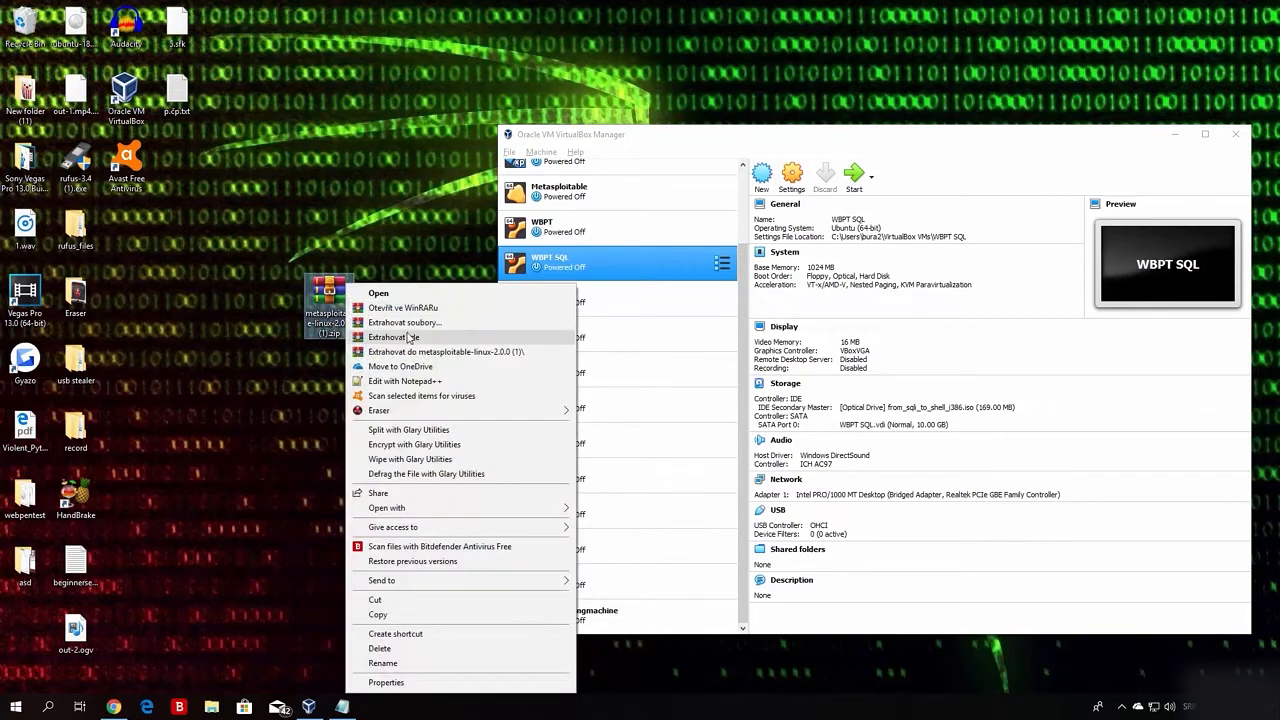
left_click(405, 337)
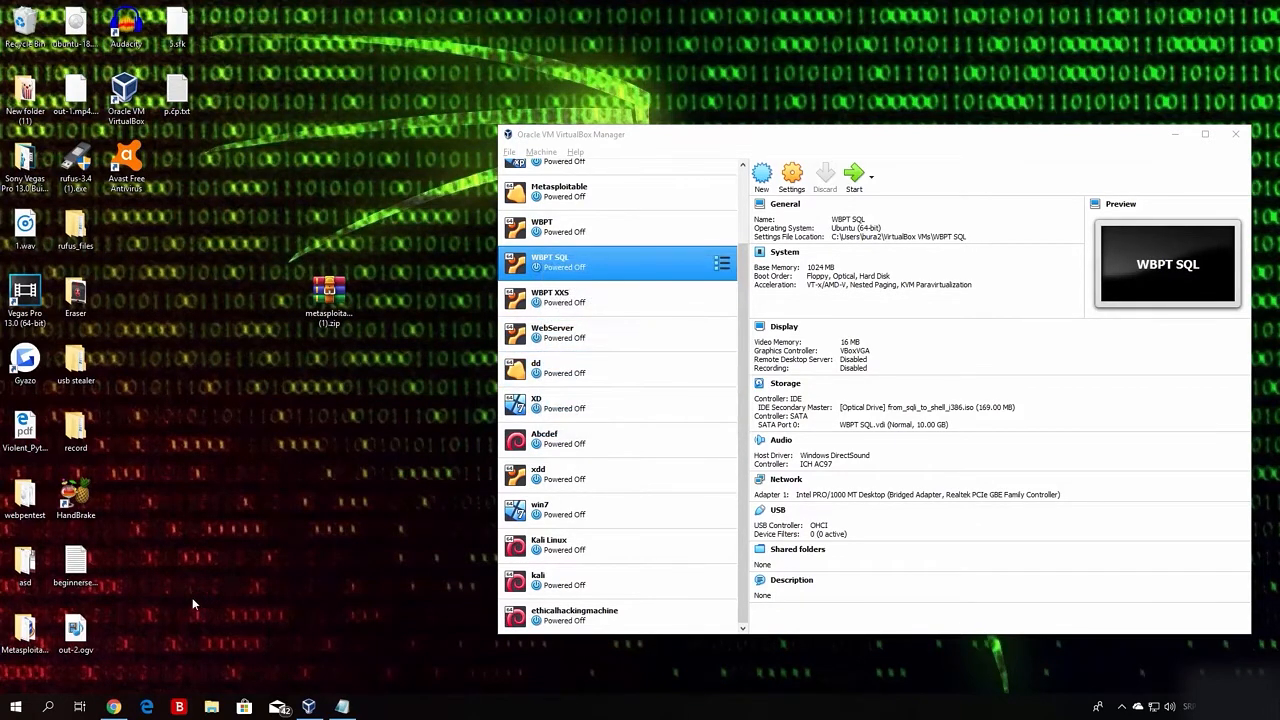
Check the Metasploitable2-Linux folder for Metasploitable.vmdk, then close the folder.
double_click(29, 636)
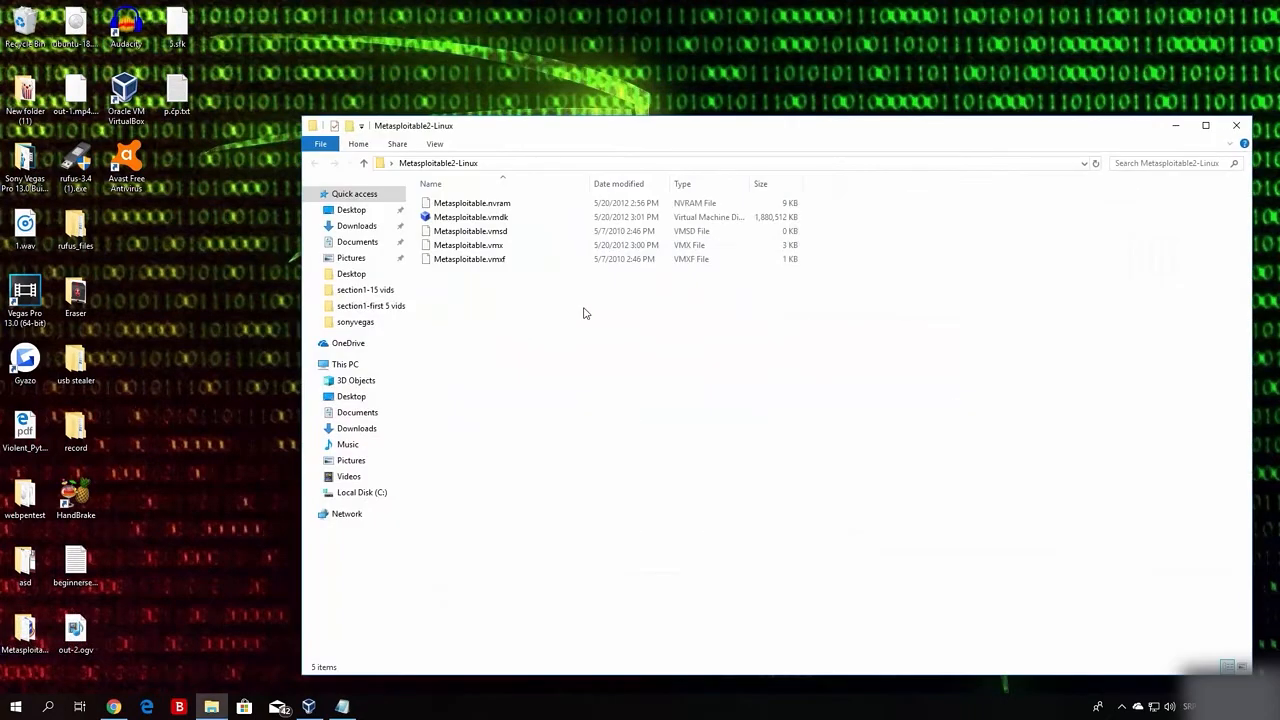
left_click_drag(524, 283, 436, 200)
left_click(470, 217)
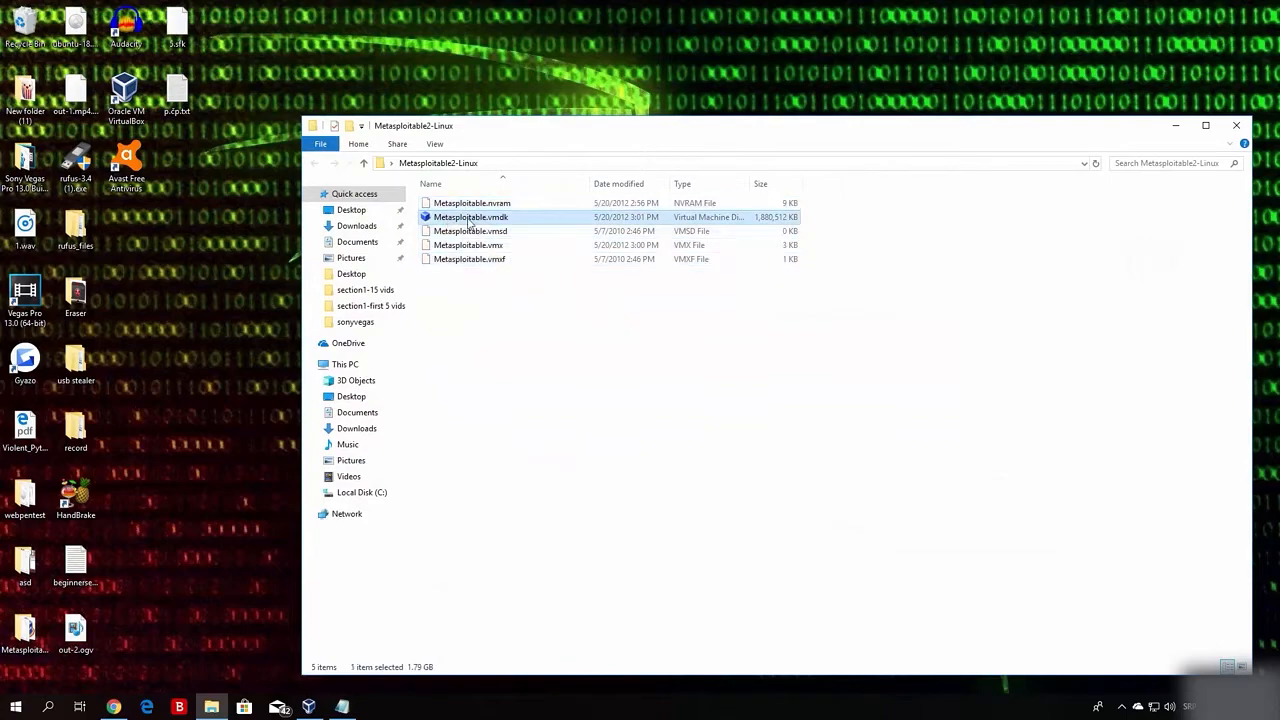
left_click(533, 402)
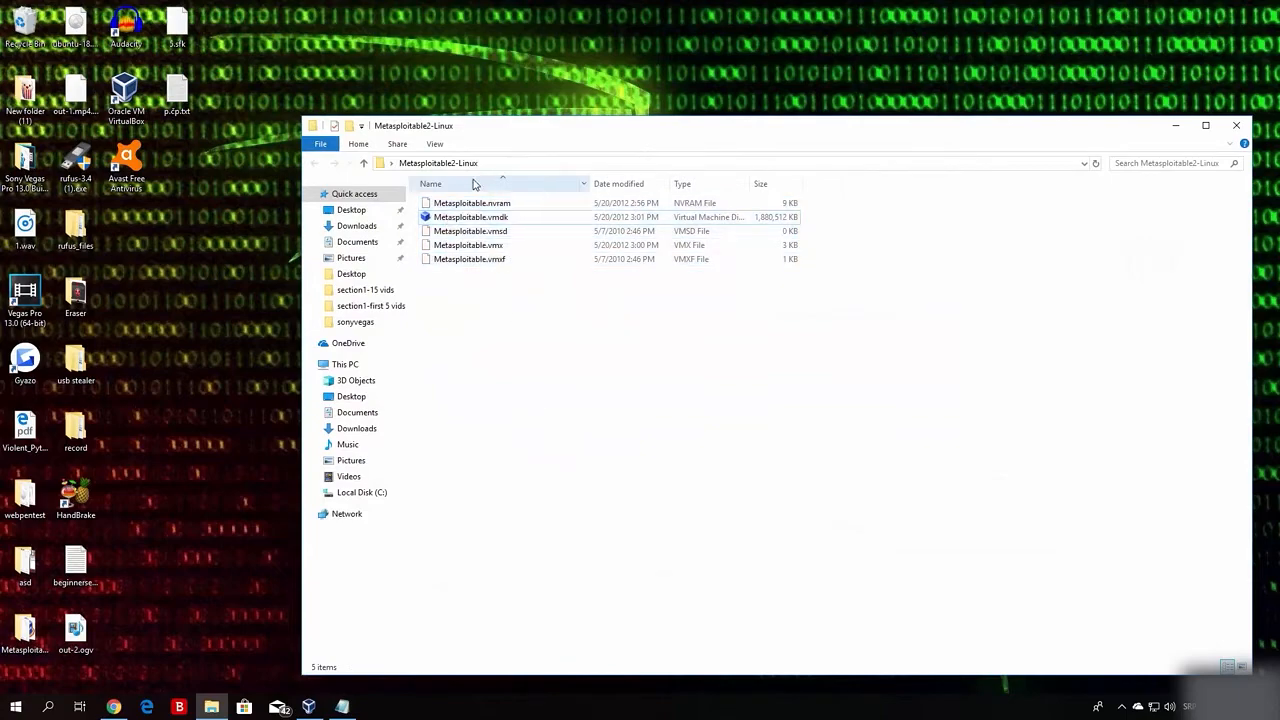
left_click(1238, 128)
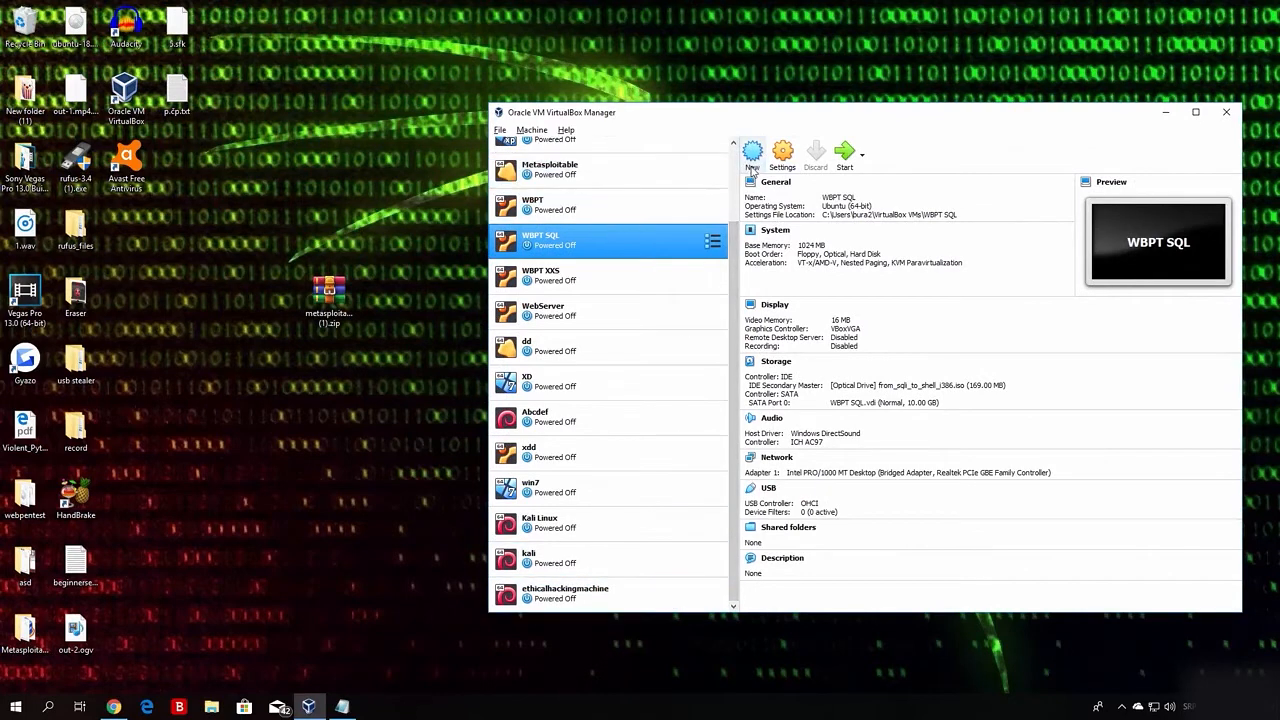
Create a VM named 'vulnerable' with type Linux and version Other Linux (64-bit).
left_click(752, 165)
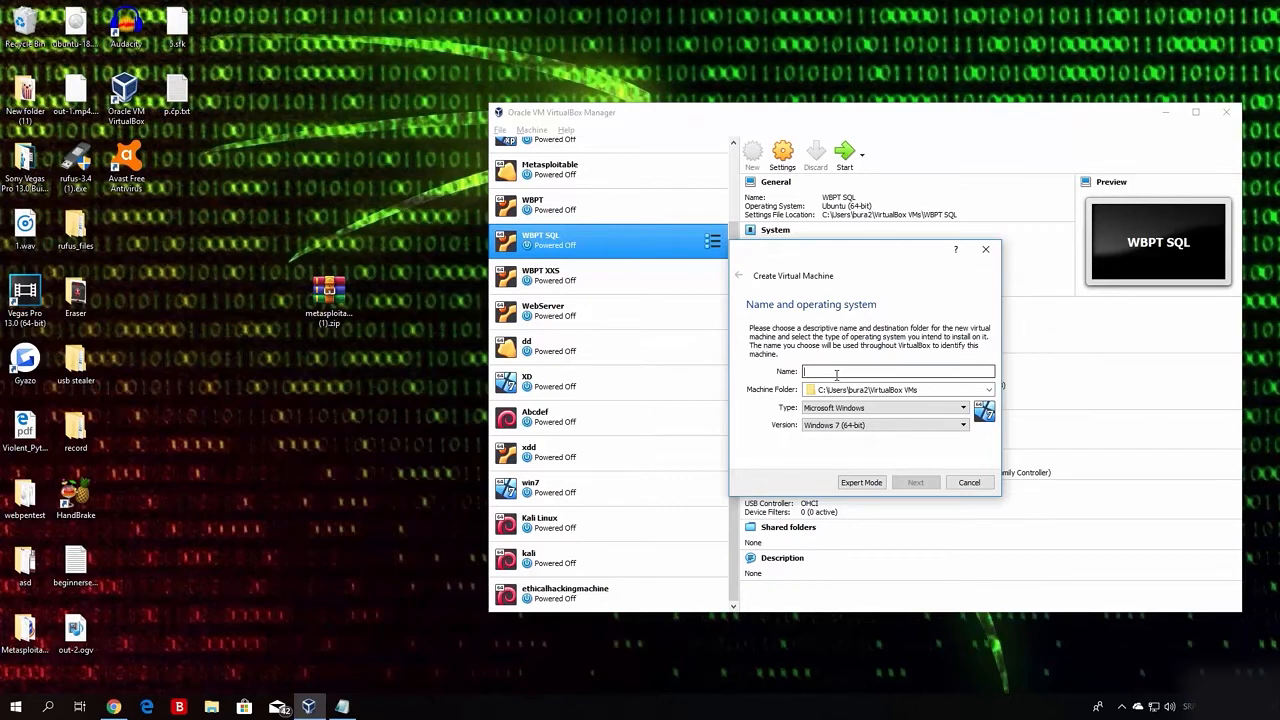
type("vulnerable")
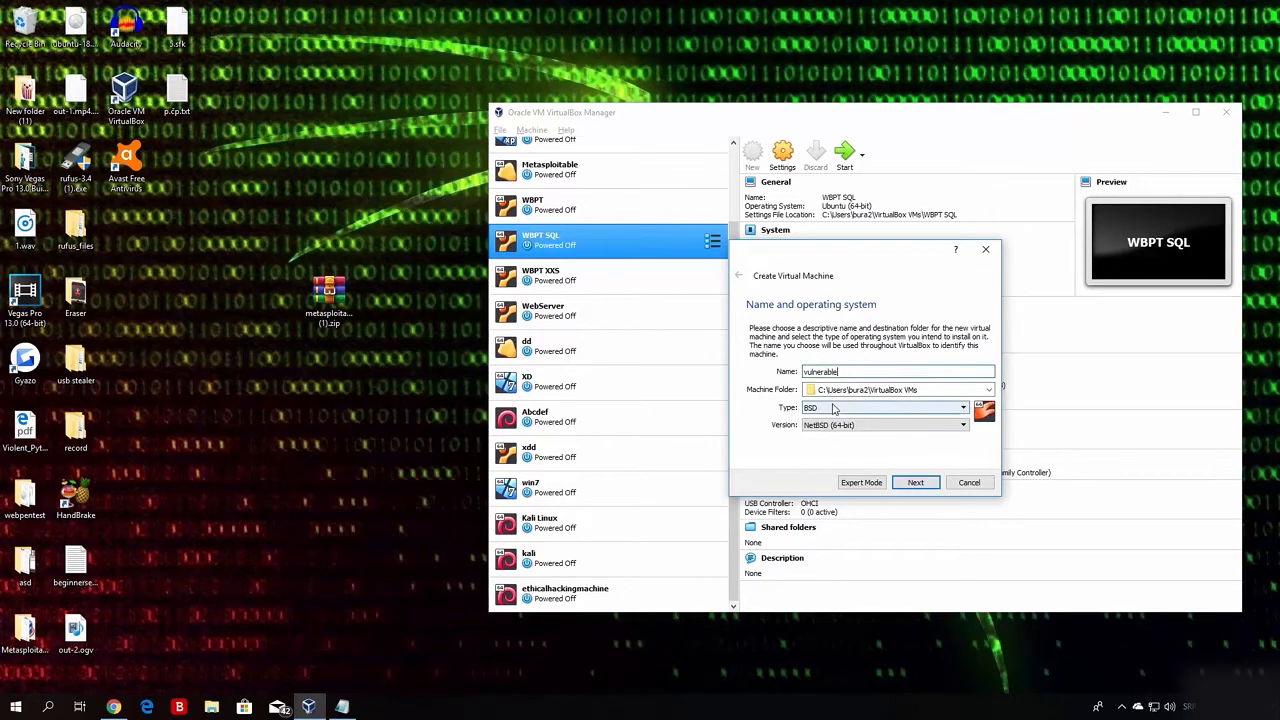
left_click(834, 408)
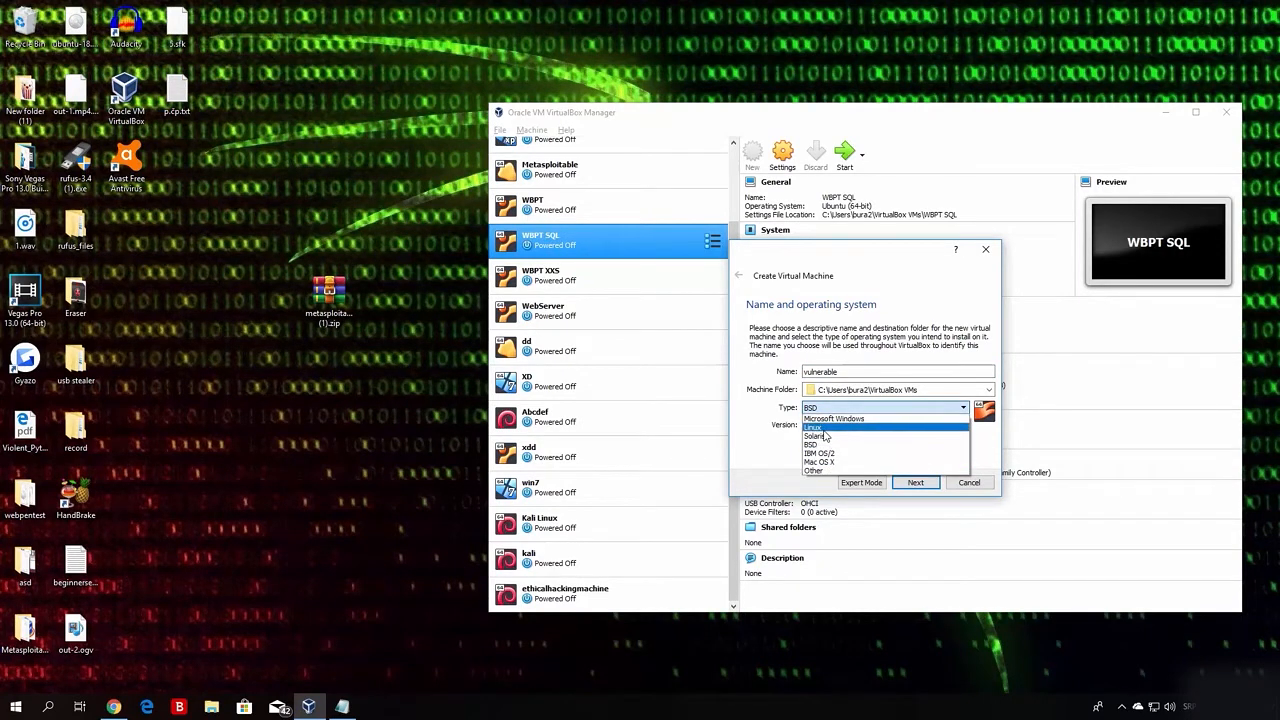
left_click(824, 428)
left_click(824, 425)
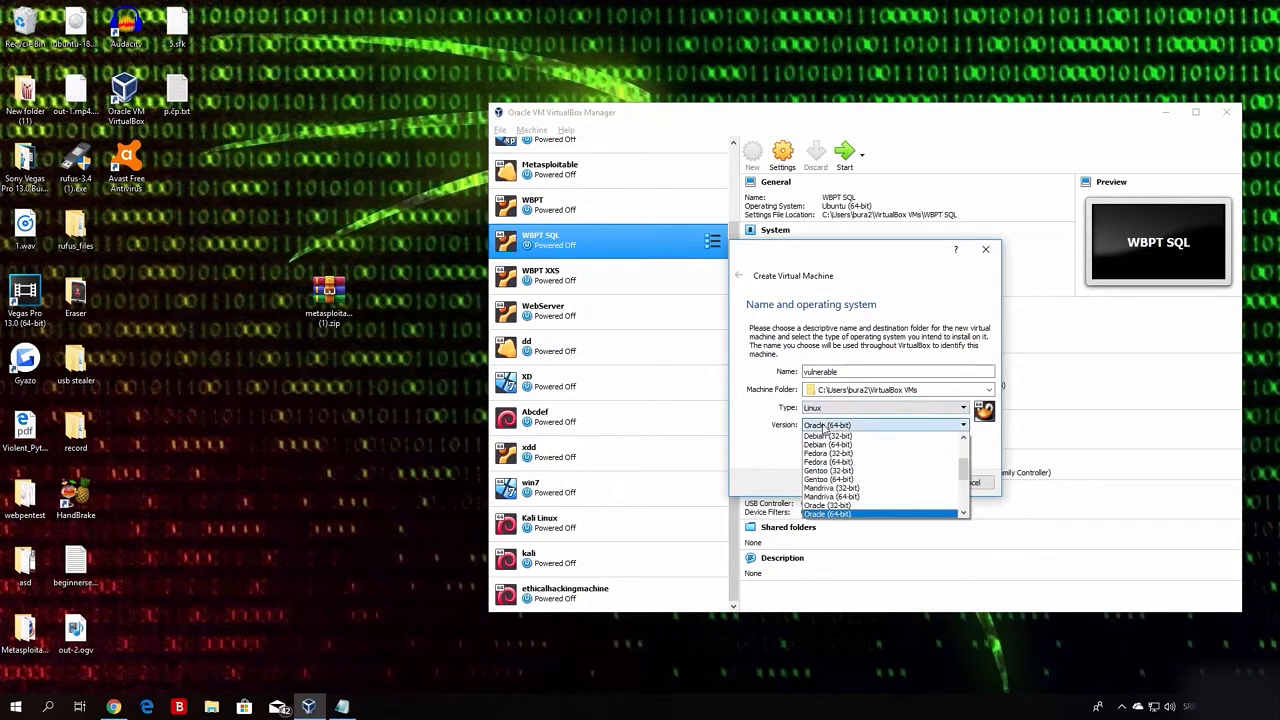
left_click(970, 460)
left_click(960, 427)
left_click_drag(966, 469, 966, 505)
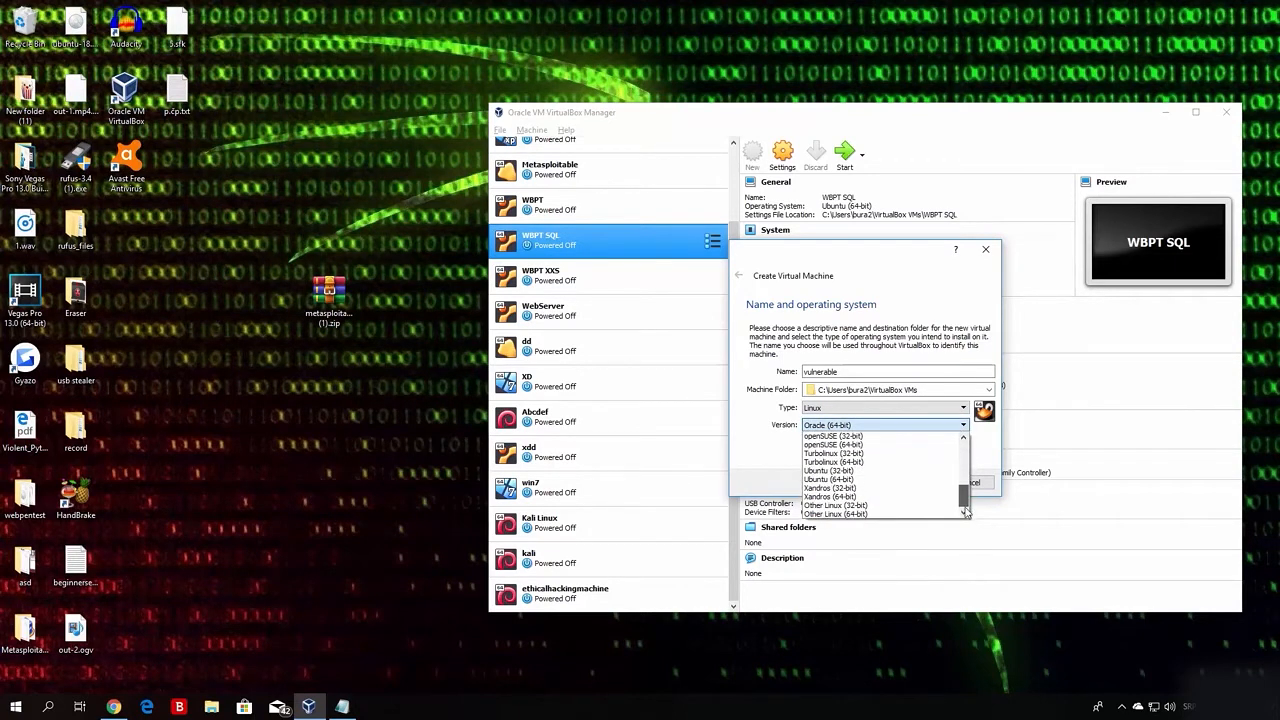
left_click(828, 514)
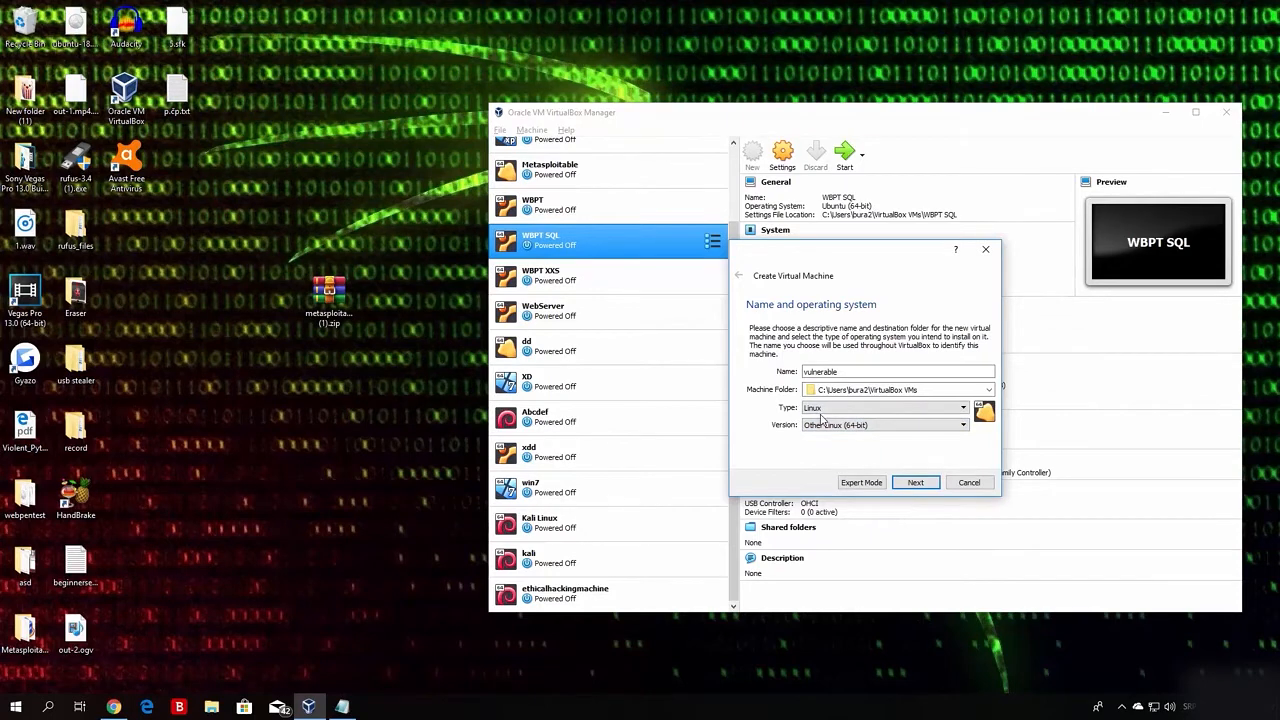
left_click(922, 486)
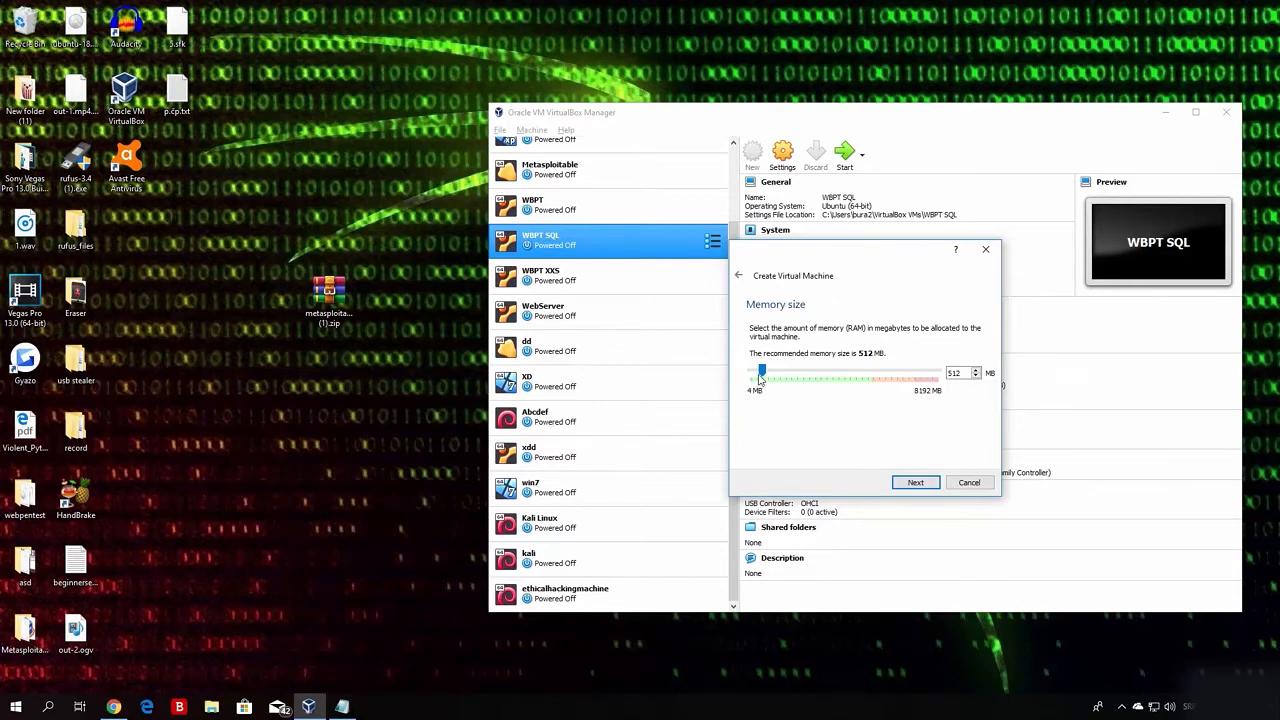
Raise the VM's memory from 512 MB to 1024 MB.
left_click_drag(761, 372, 774, 372)
left_click_drag(776, 372, 774, 373)
Select 'Use an existing virtual hard disk file' and open the disk file chooser.
left_click(915, 482)
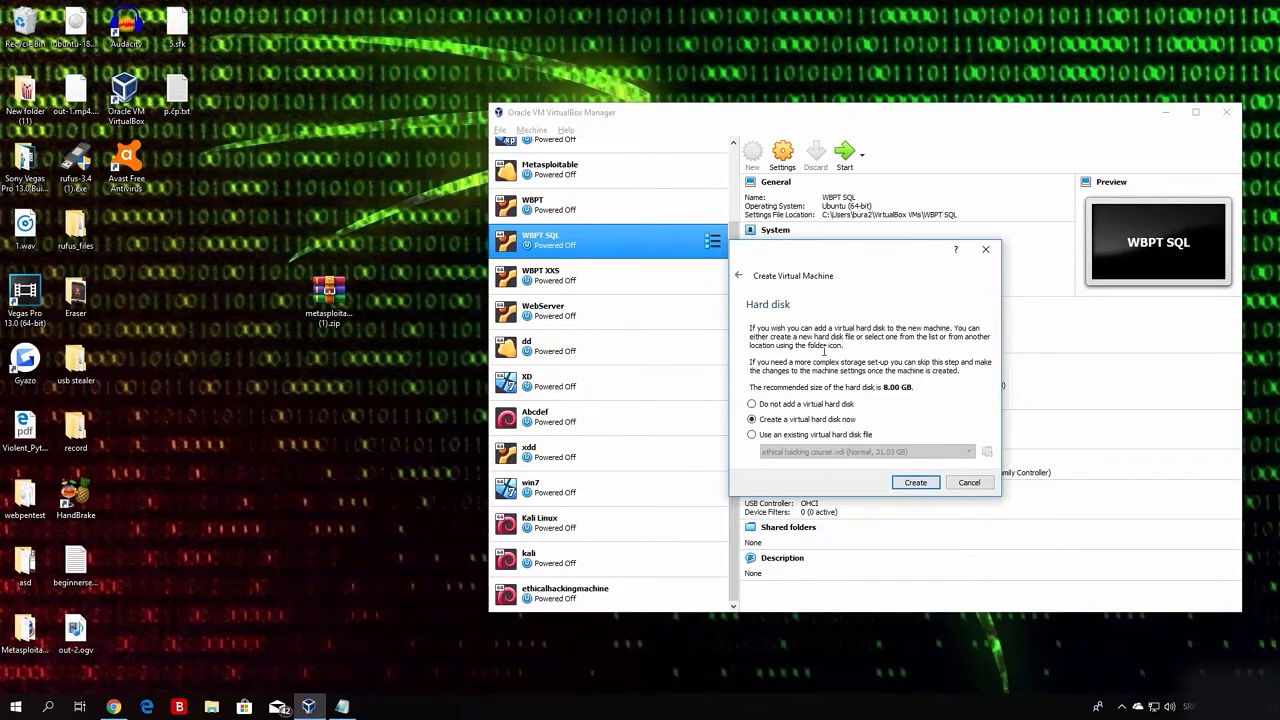
left_click(752, 436)
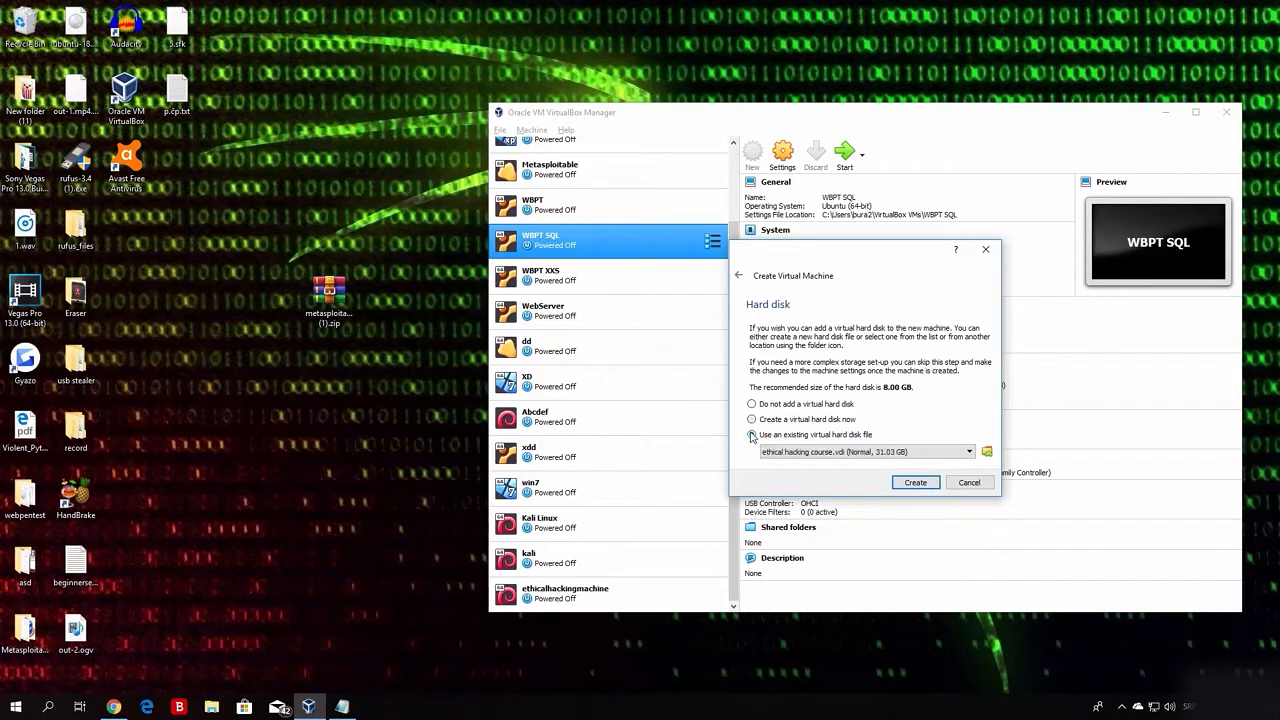
left_click(987, 453)
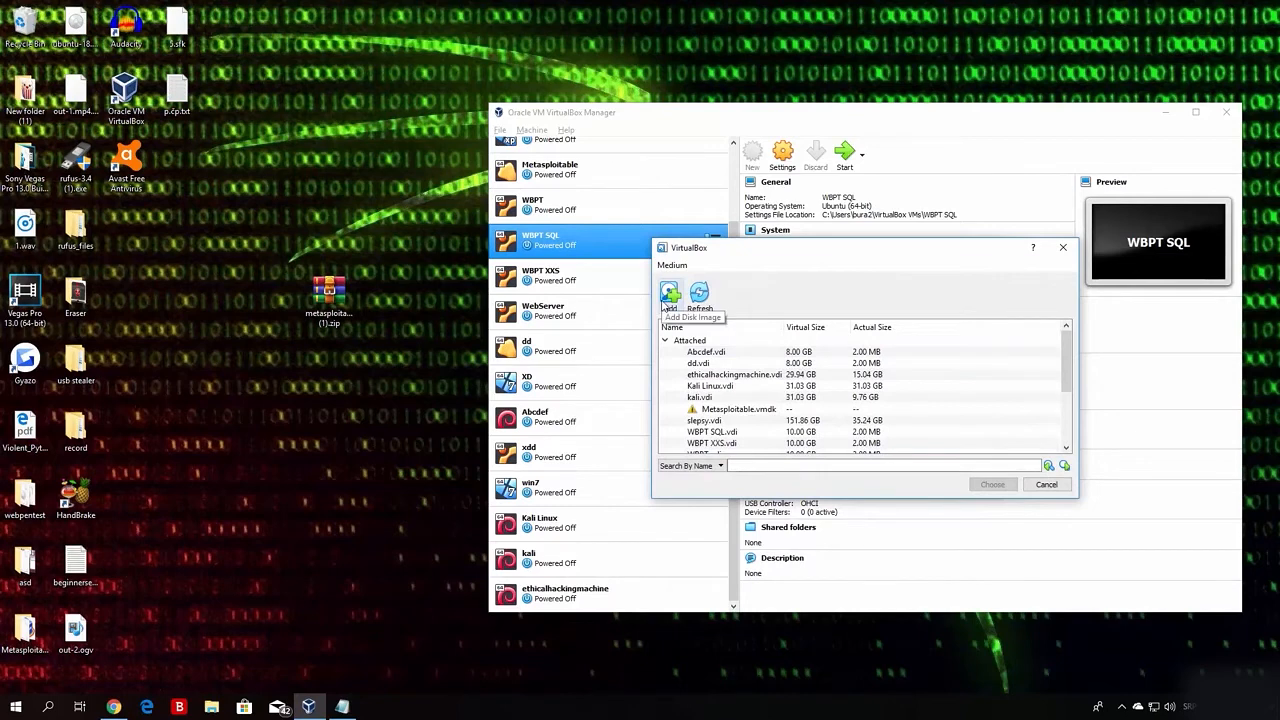
Add Metasploitable.vmdk from Desktop\Metasploitable2-Linux and choose it as the hard disk.
mouse_move(692, 412)
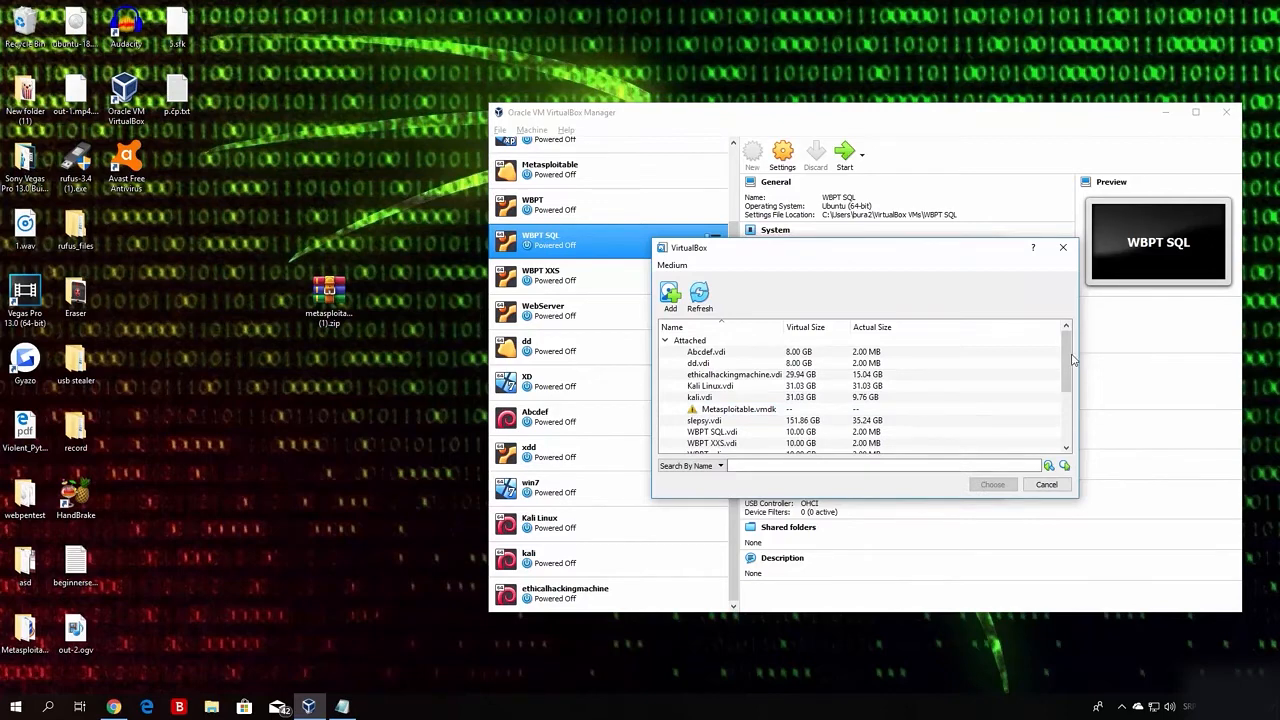
mouse_move(1071, 362)
left_mouse_down()
mouse_move(1071, 438)
mouse_move(1070, 347)
left_mouse_up()
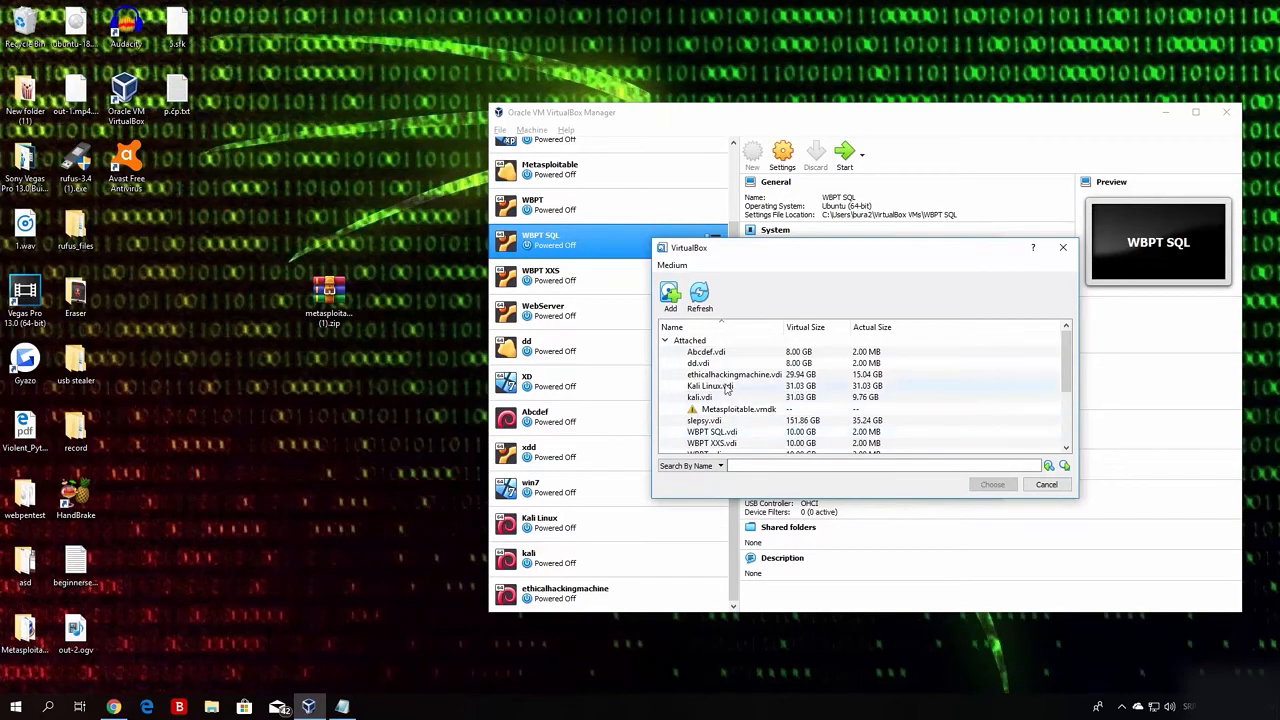
left_click(670, 295)
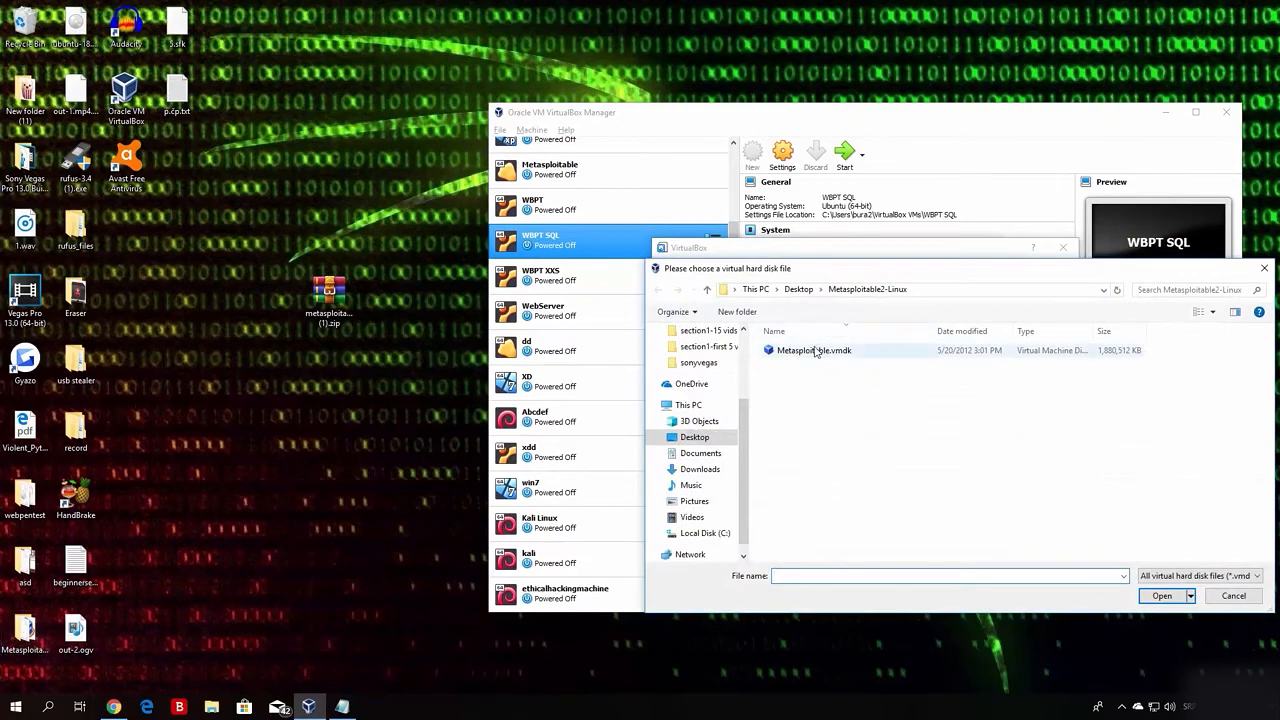
left_click(815, 352)
left_click(1160, 595)
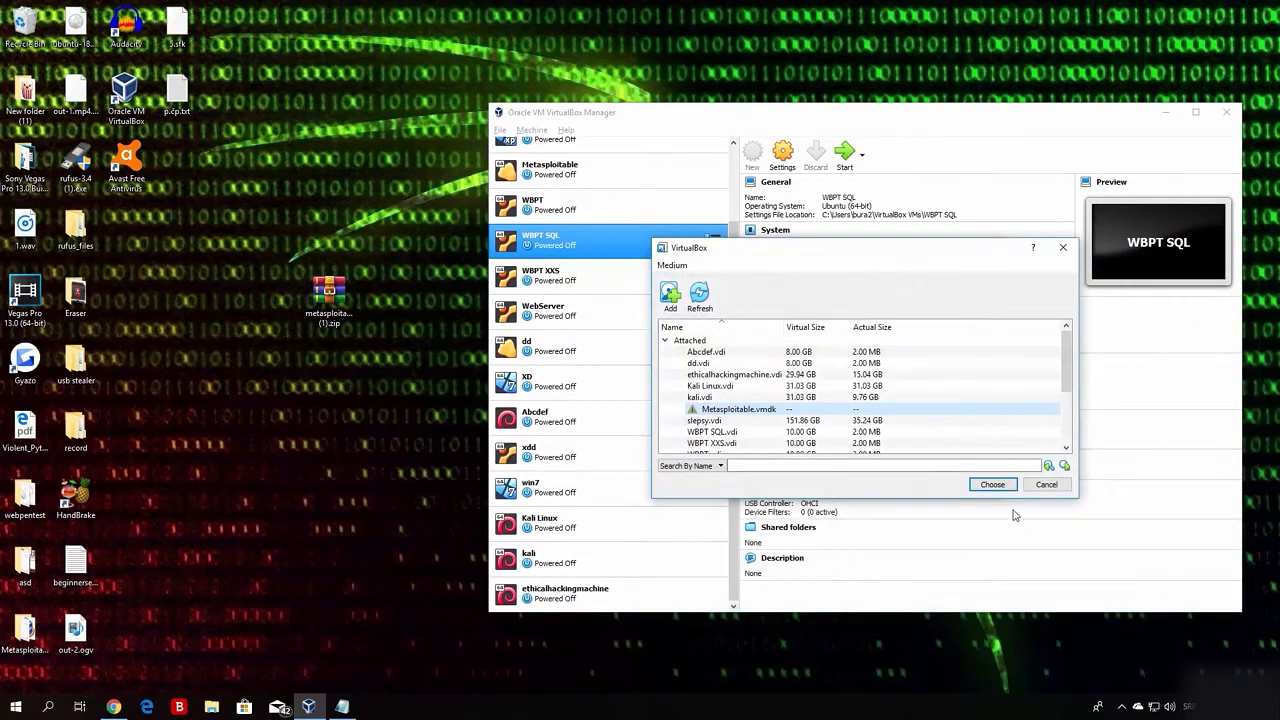
left_click(993, 485)
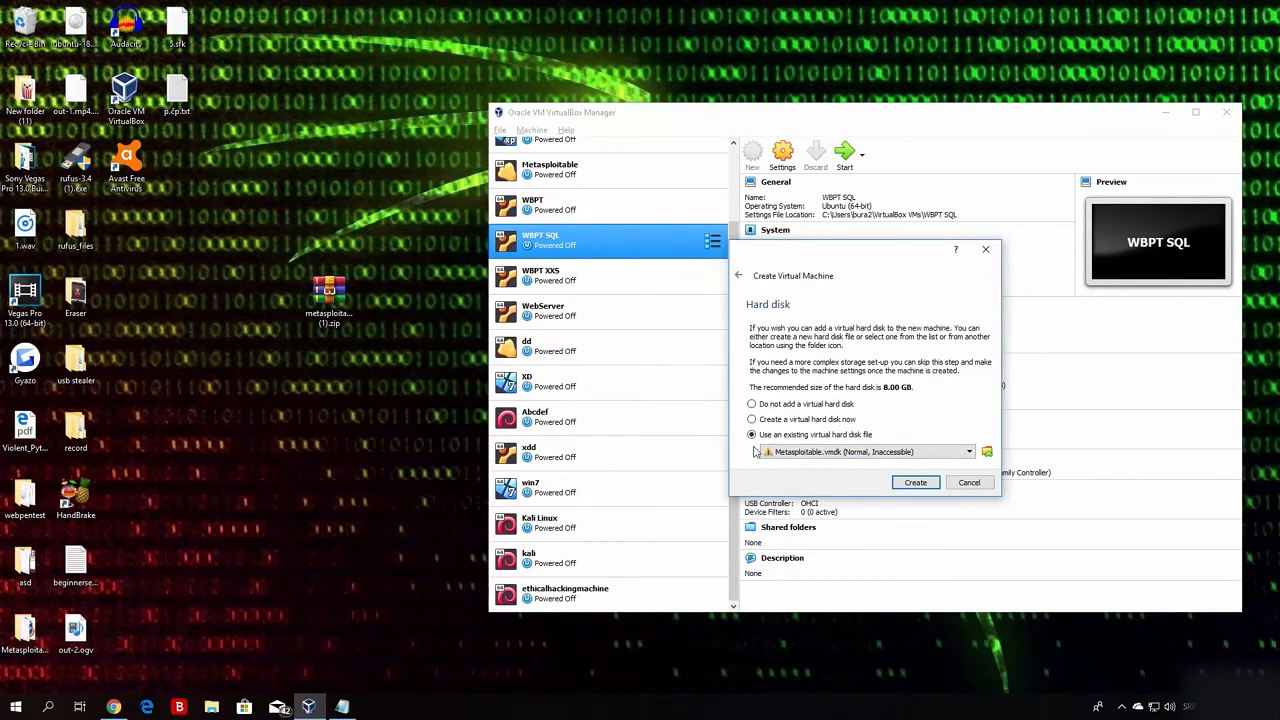
Create and try starting 'vulnerable', dismiss the session error, and restore the credentials note.
left_click(915, 483)
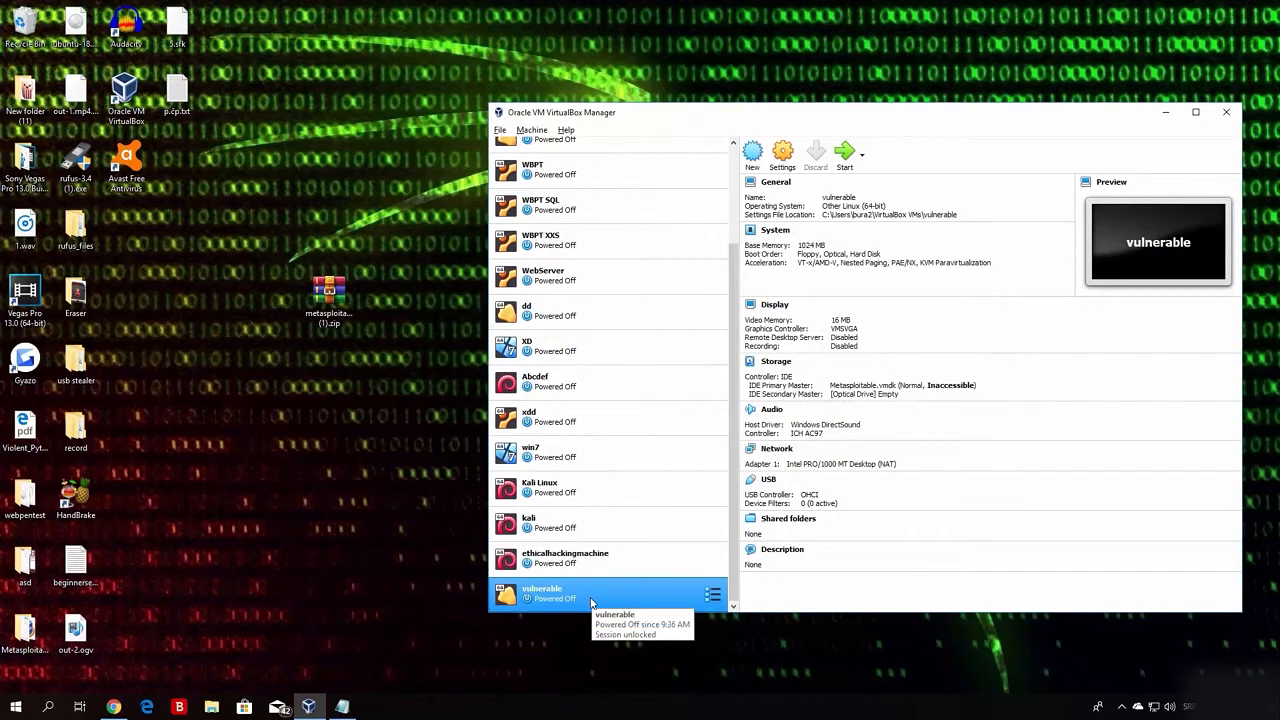
left_click(846, 153)
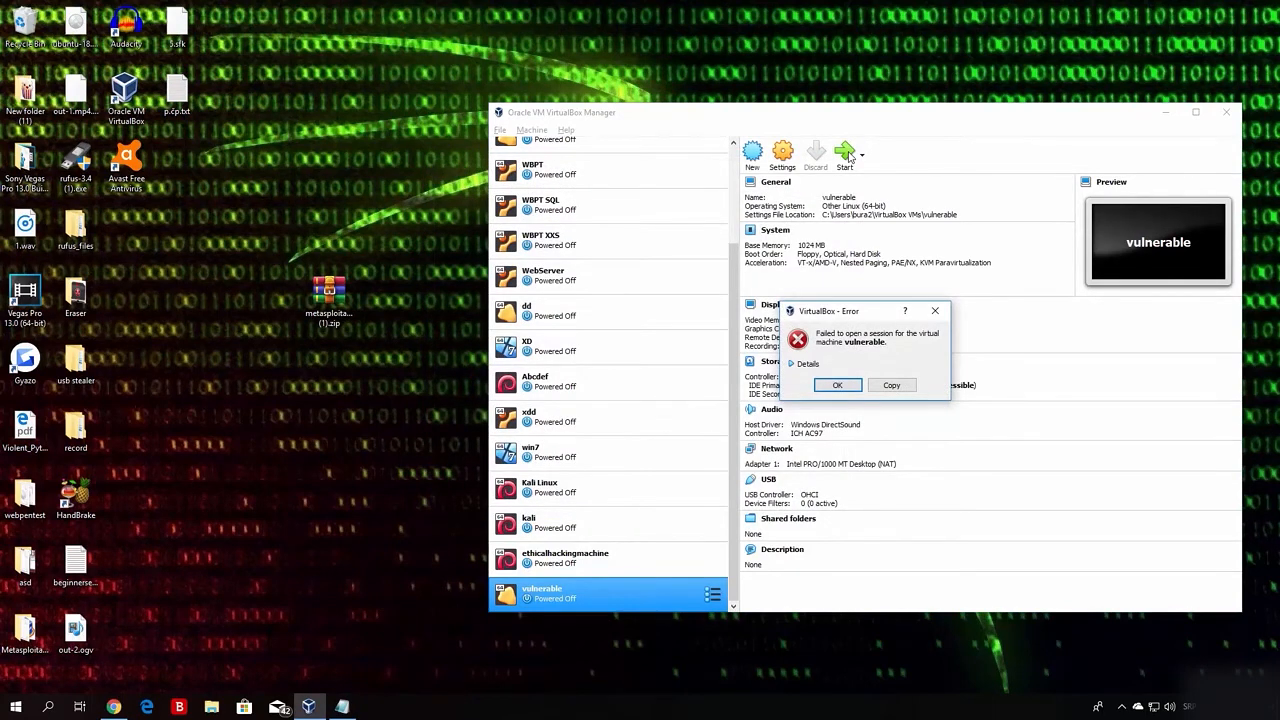
left_click(838, 385)
left_click(341, 707)
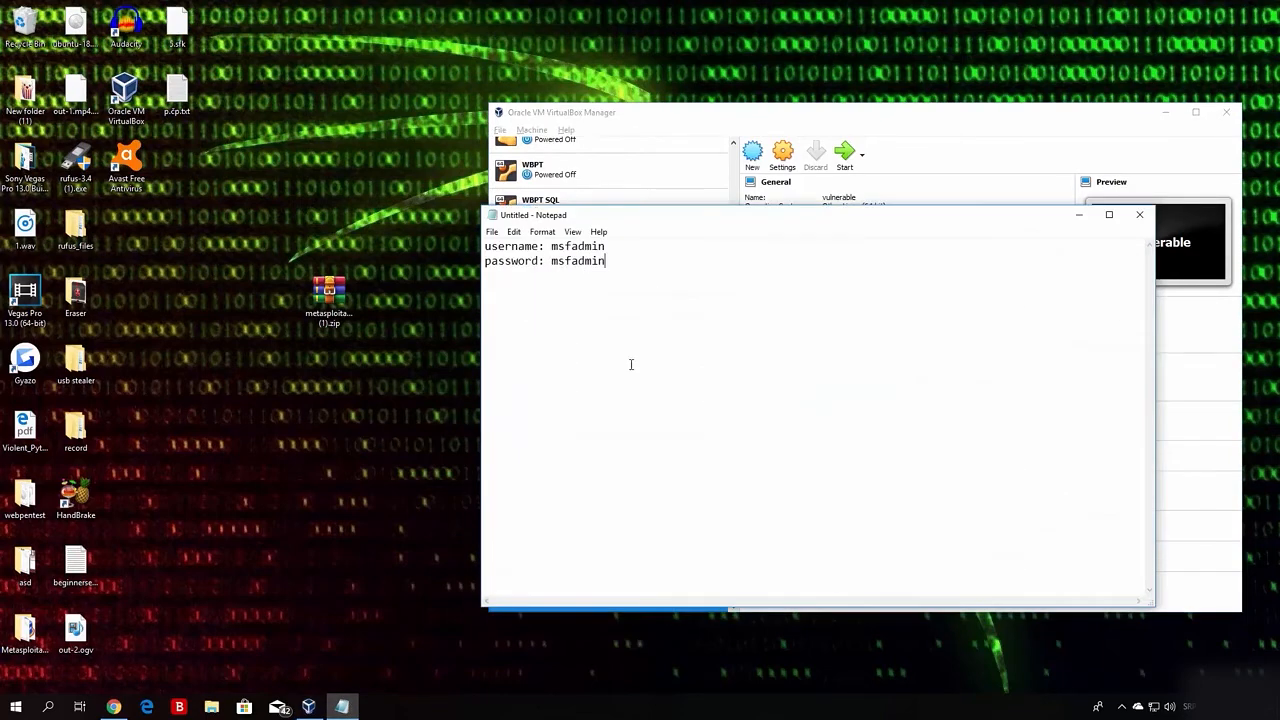
Check the noted Metasploitable username and password, then close the Untitled note with Don't Save.
left_click_drag(607, 246, 549, 261)
left_click(627, 303)
left_click(557, 261)
left_click(1141, 216)
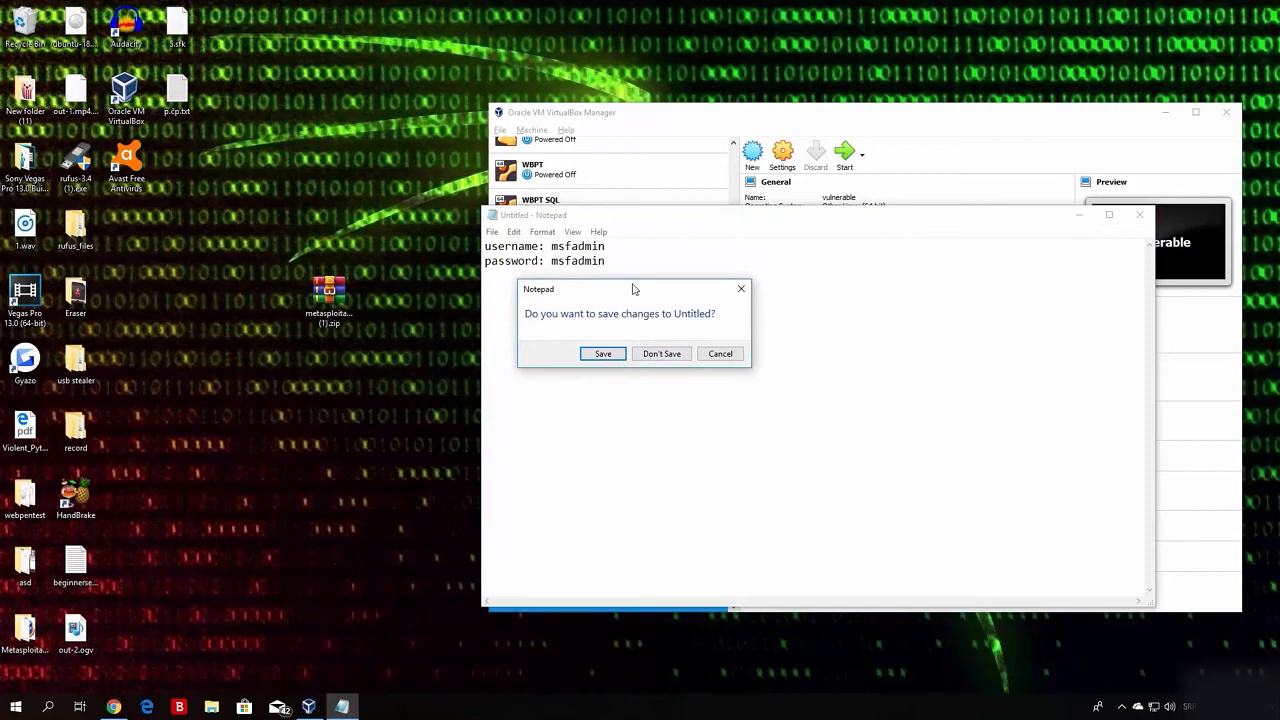
left_click(645, 353)
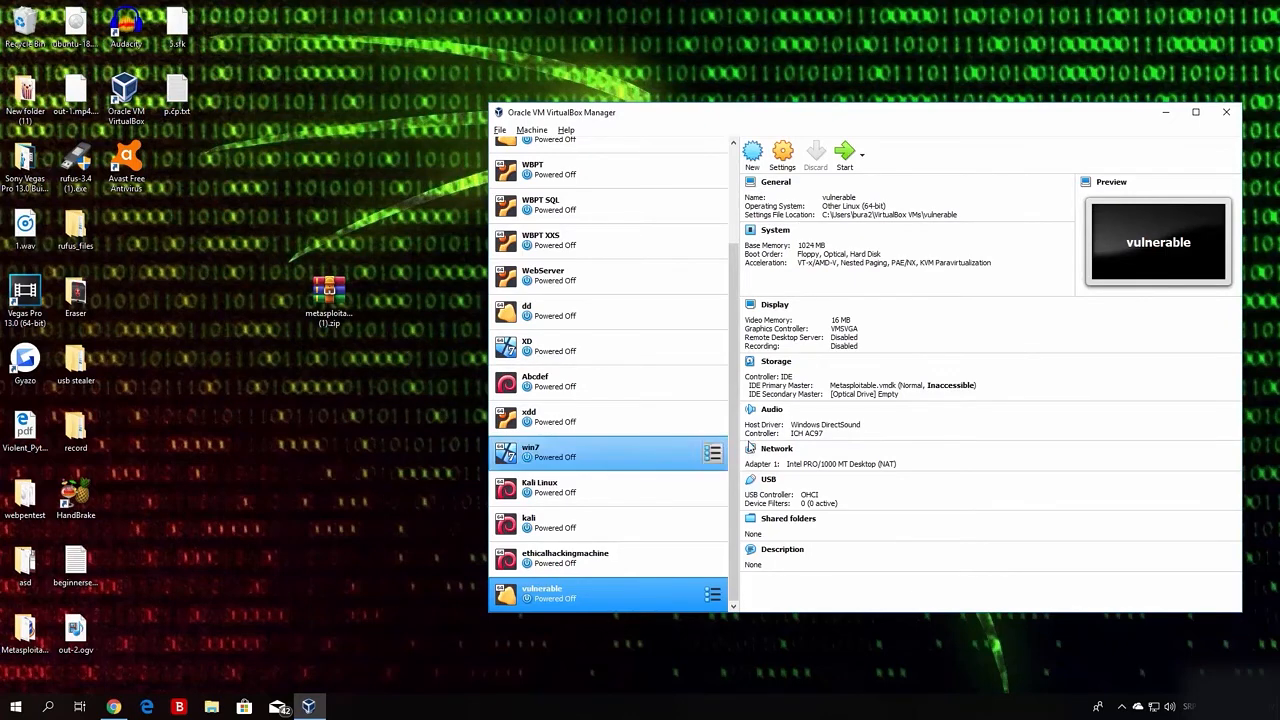
left_click_drag(734, 452, 734, 490)
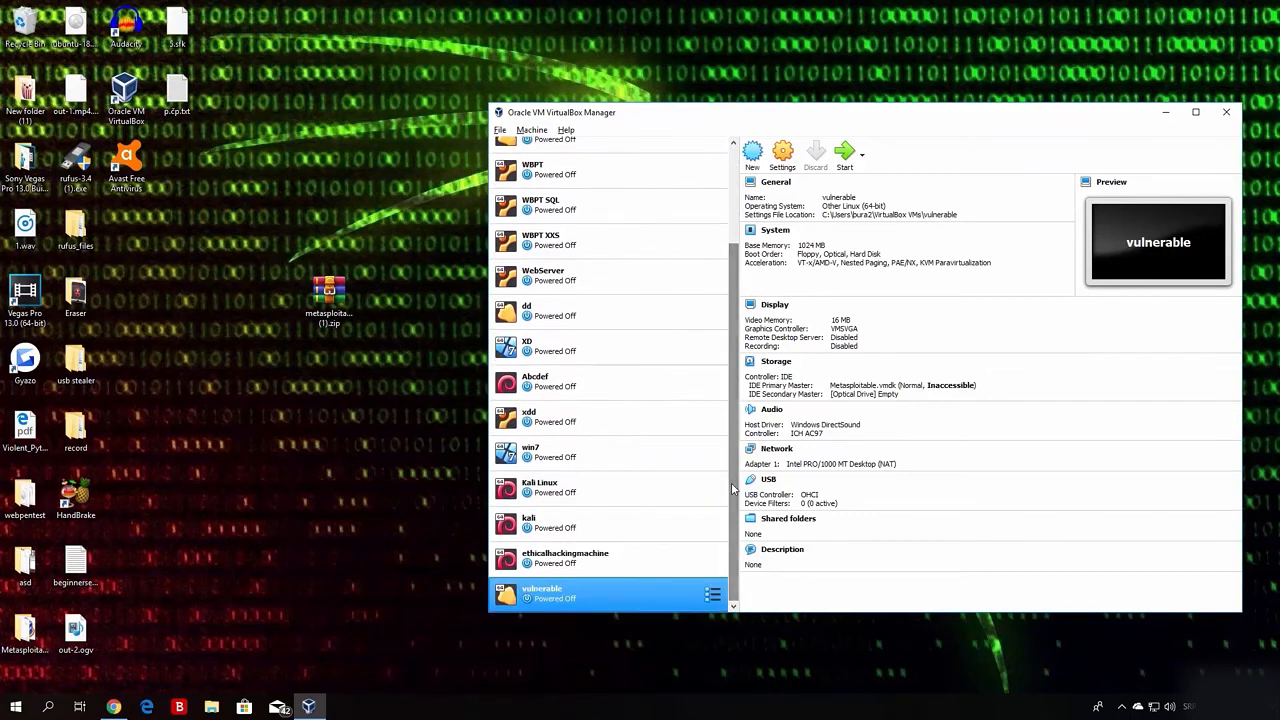